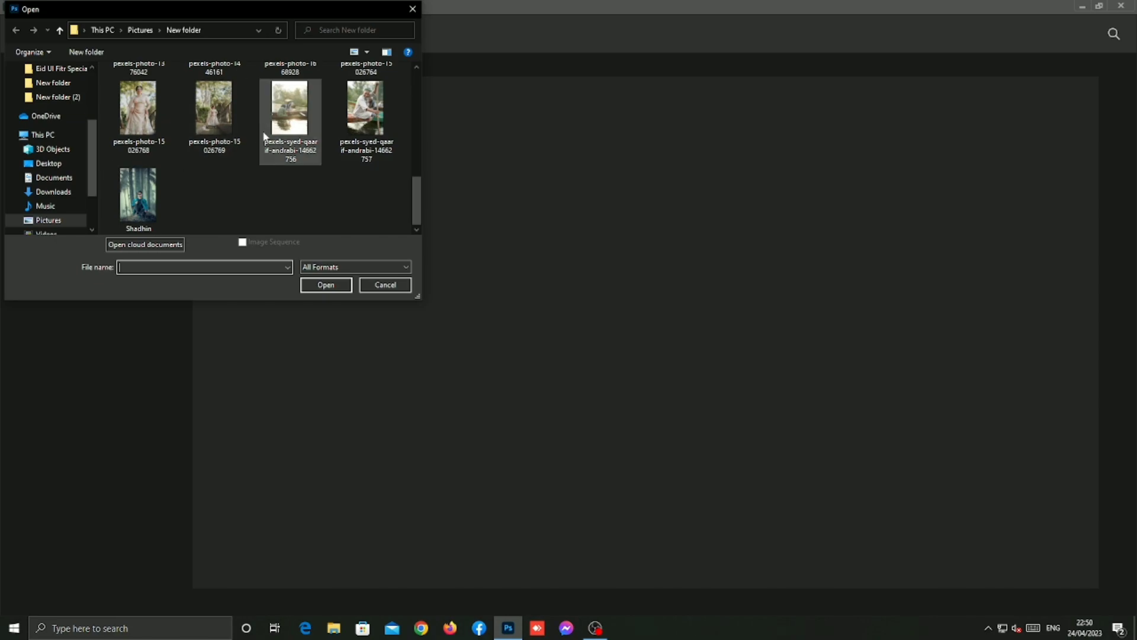
Open the image pexels-syed-qaarif-andrabi-14662756 and start the Camera Raw Filter on it.
double_click(285, 123)
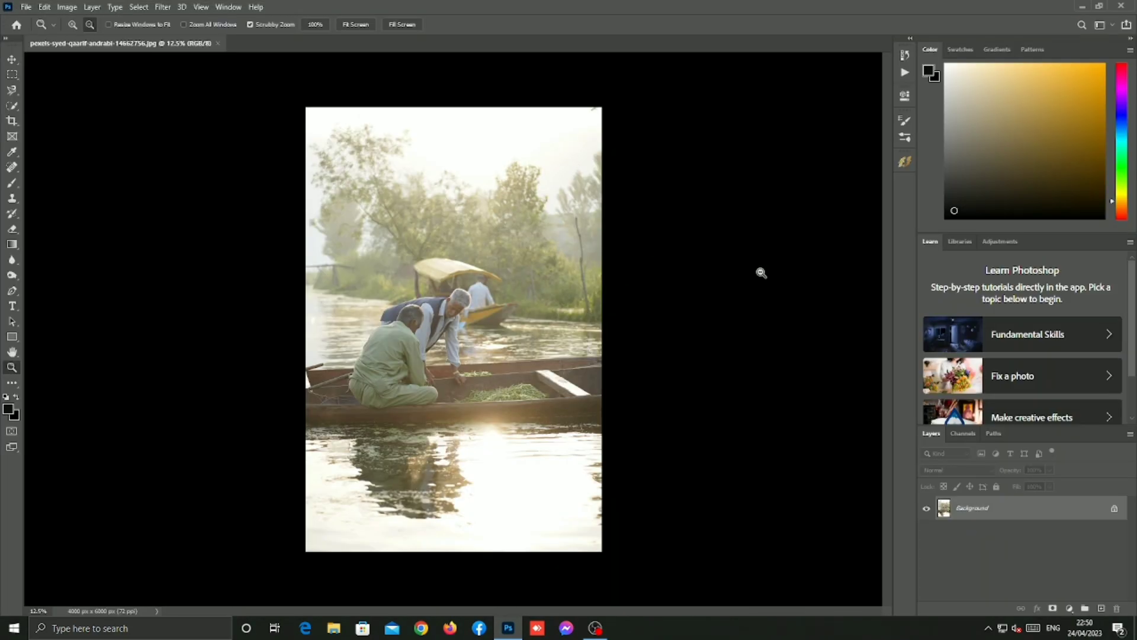
left_click_drag(455, 295, 461, 365)
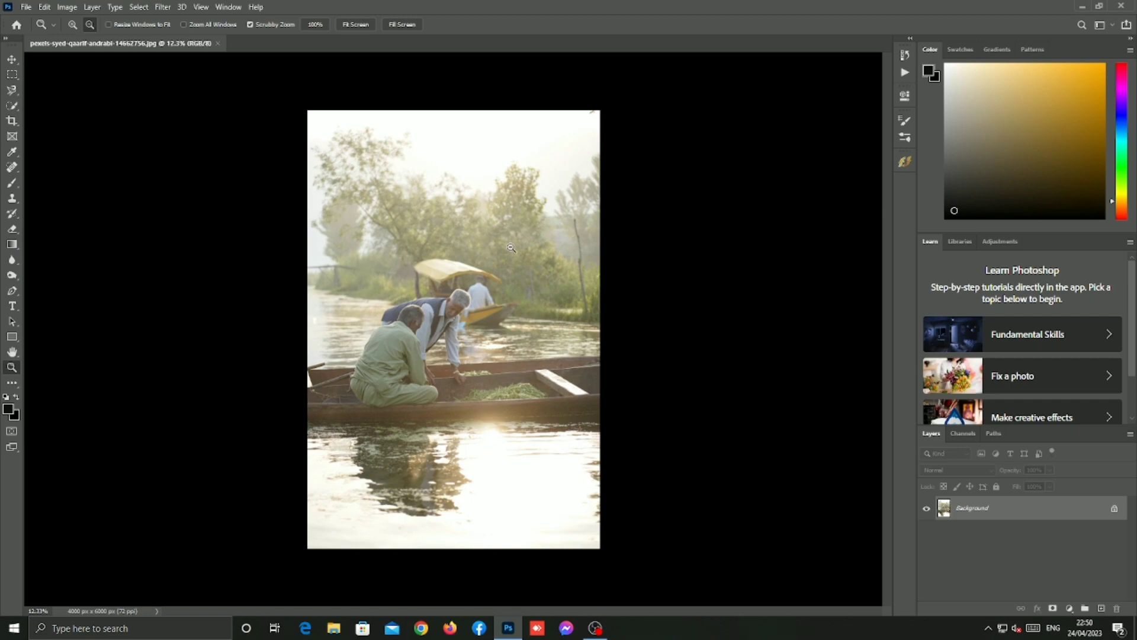
mouse_move(511, 249)
left_mouse_down()
mouse_move(480, 261)
mouse_move(499, 262)
left_mouse_up()
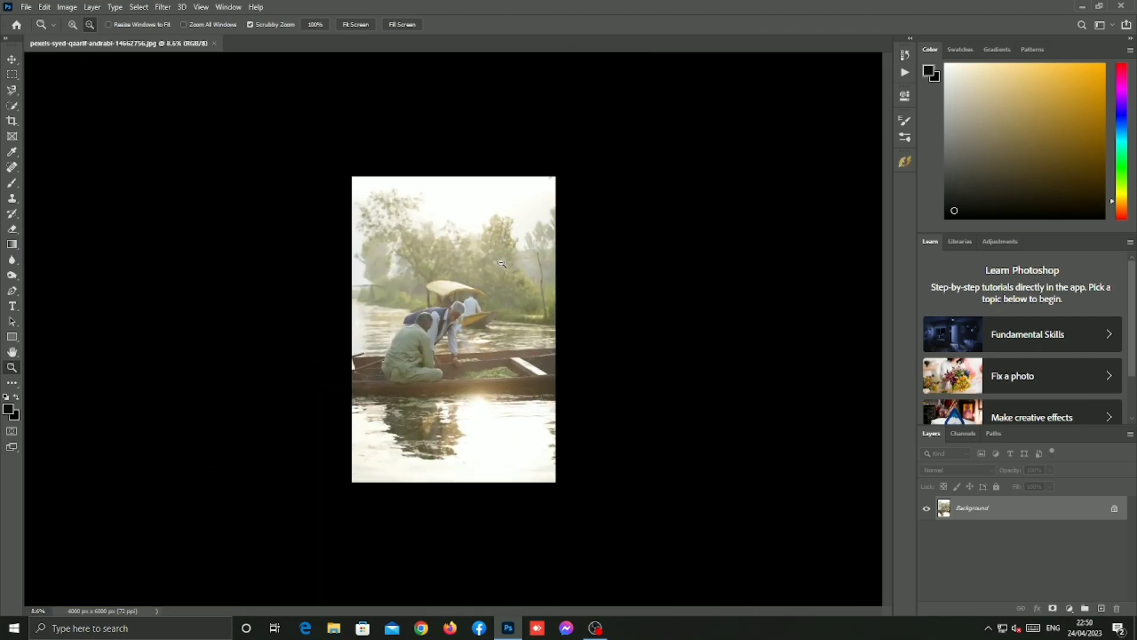
left_click(163, 8)
left_click(220, 74)
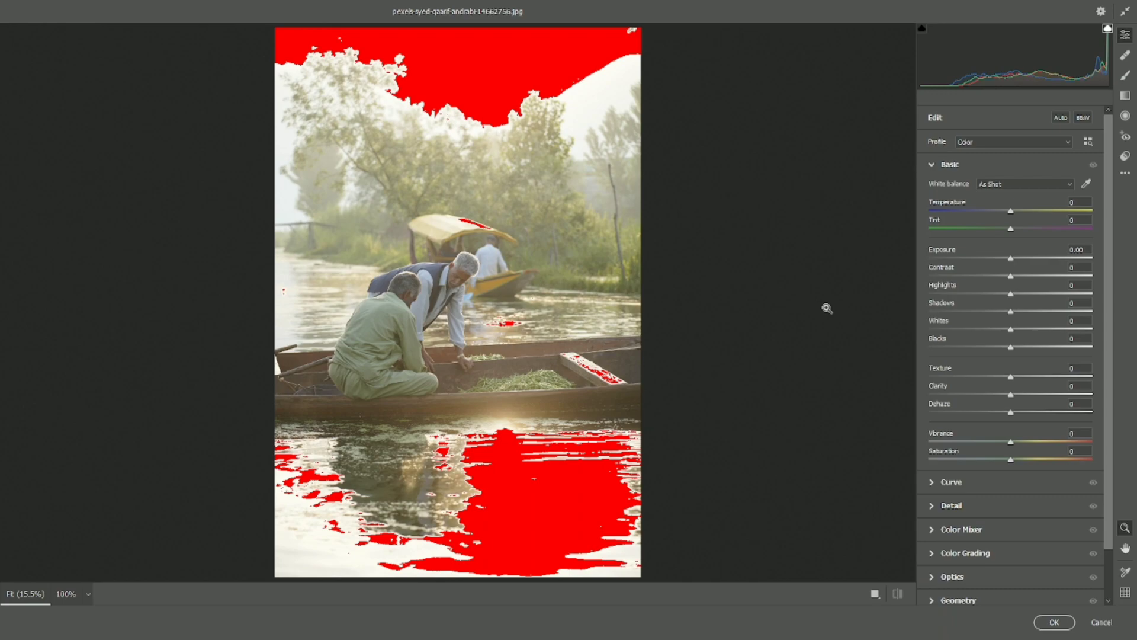
Set the white balance to Auto, highlights to -100 and contrast to +28.
left_click(1037, 184)
left_click(1034, 196)
left_click_drag(1011, 294, 925, 296)
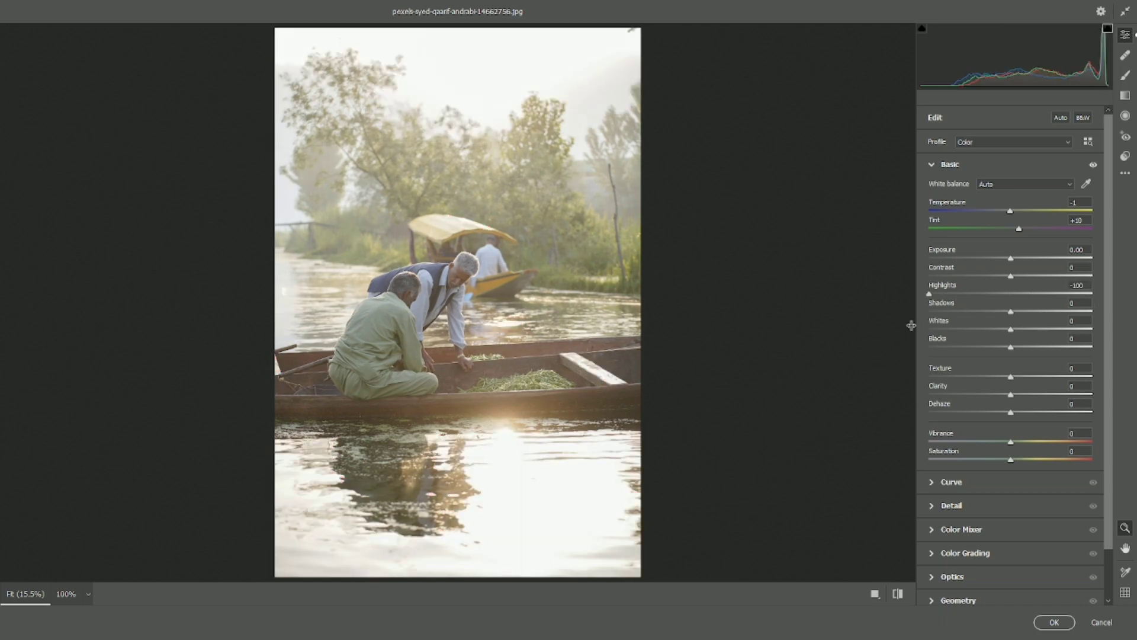
left_click_drag(1011, 276, 1033, 275)
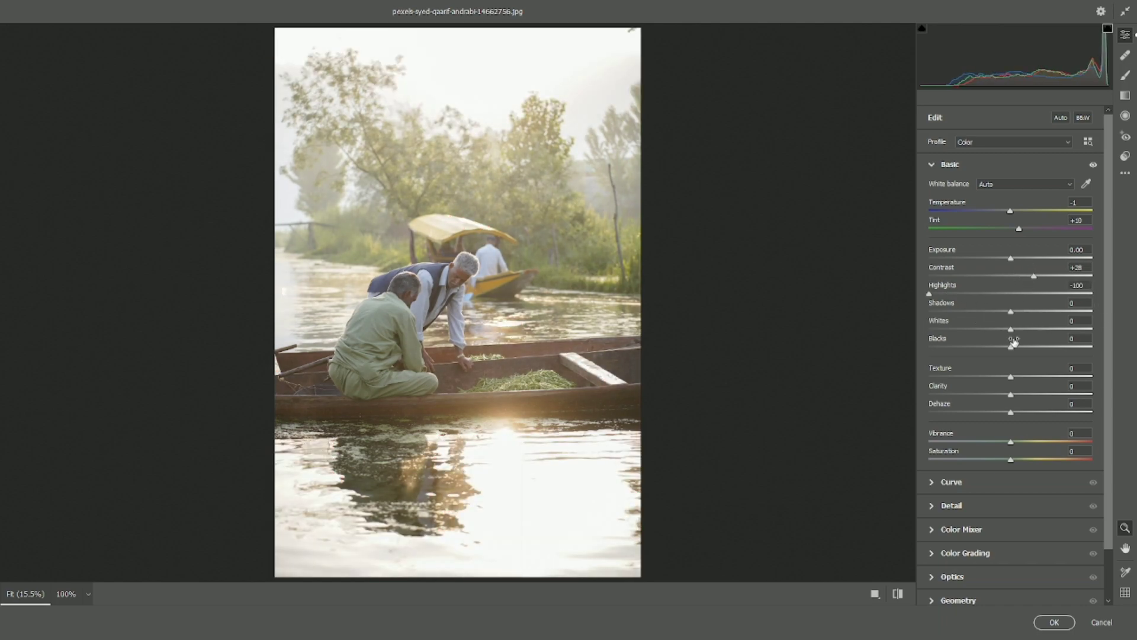
Set texture to +5, clarity to -13, shadows to -32, whites to -19, blacks to -75 and dehaze to +19.
mouse_move(1012, 377)
left_mouse_down()
mouse_move(1029, 396)
mouse_move(1001, 396)
left_mouse_up()
left_click_drag(492, 326, 471, 366)
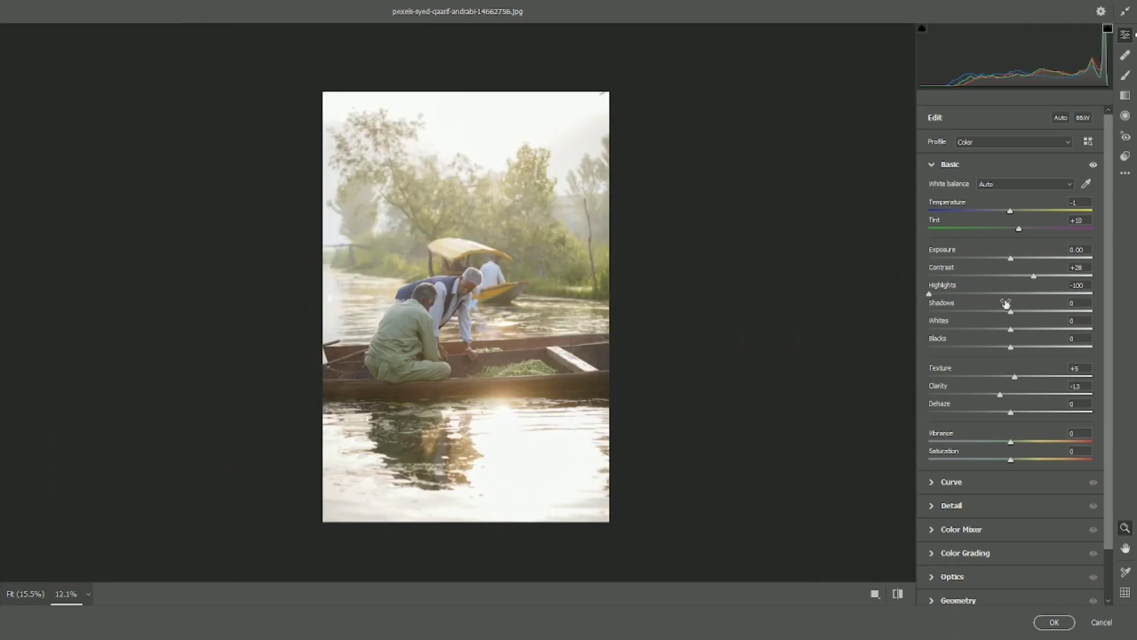
left_click_drag(1009, 314, 946, 360)
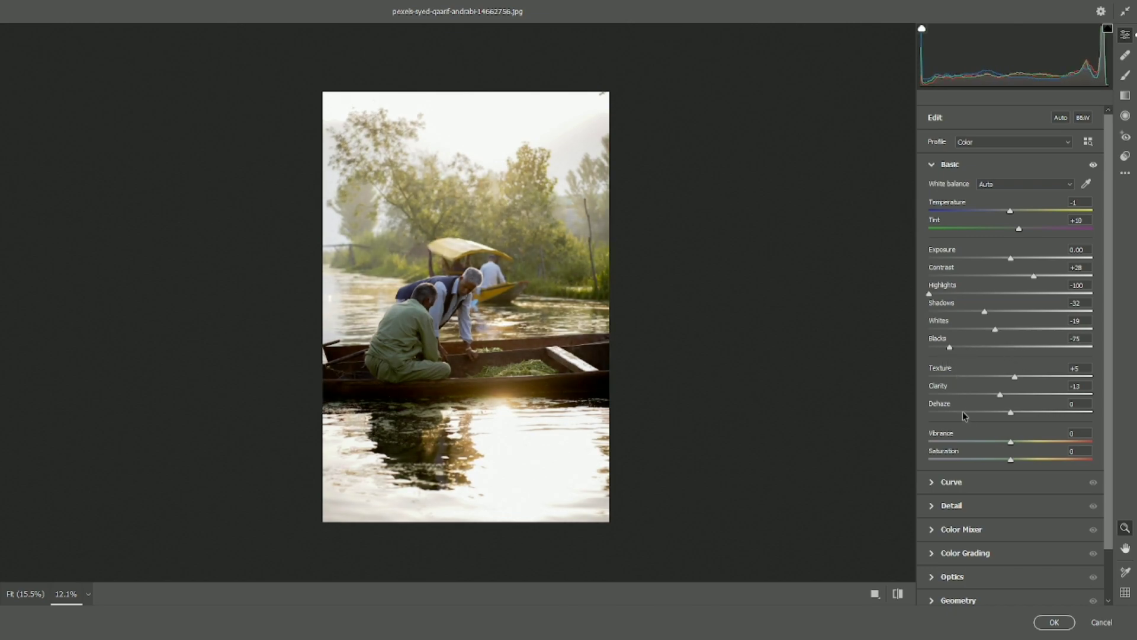
mouse_move(1015, 417)
left_mouse_down()
mouse_move(1025, 416)
mouse_move(967, 415)
mouse_move(1039, 413)
mouse_move(1028, 421)
left_mouse_up()
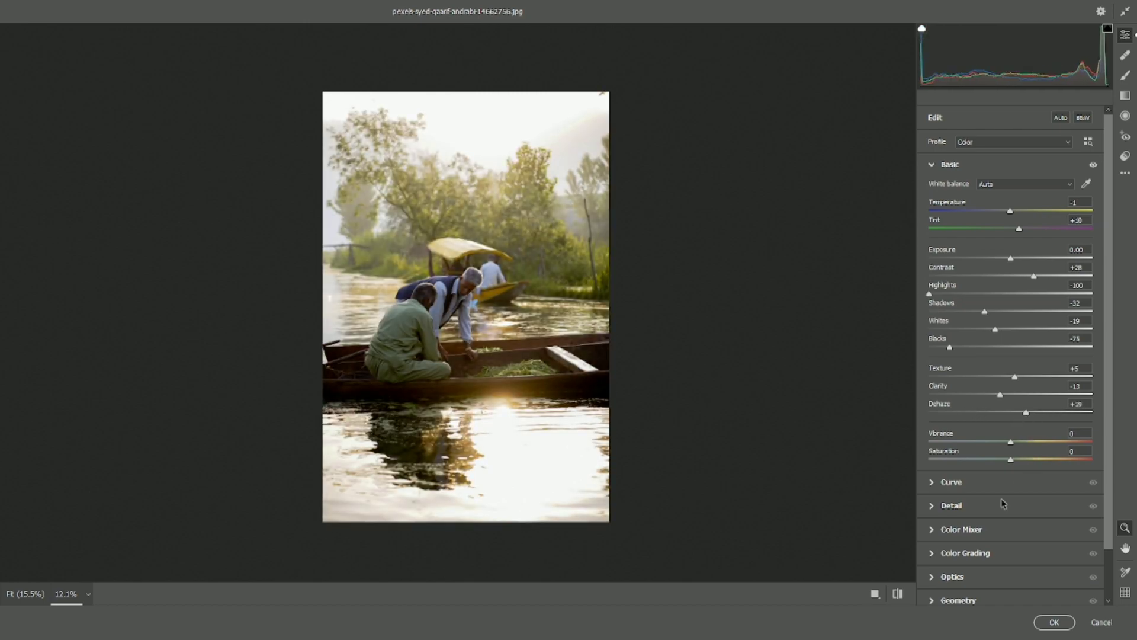
Set the detail adjustments to noise reduction 5, color noise reduction 5 and sharpening 1.
left_click(966, 506)
left_click(938, 263)
left_click(937, 287)
left_click(943, 241)
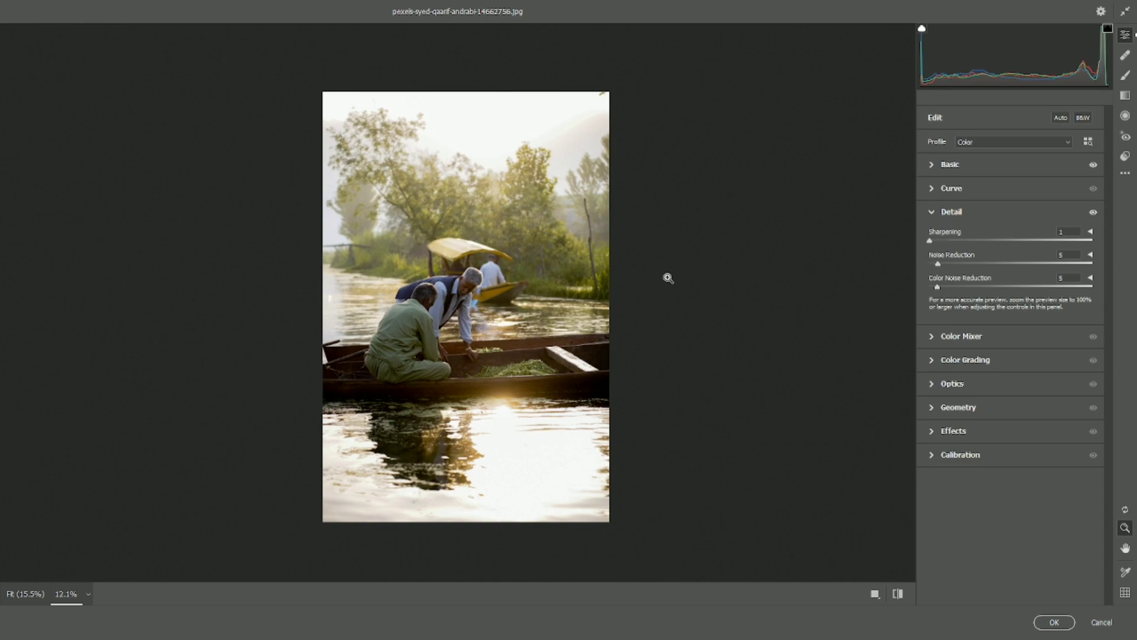
Examine the two men and the boats up close to judge the light and detail adjustments.
scroll(471, 268, "up", 10)
left_click_drag(471, 263, 472, 410)
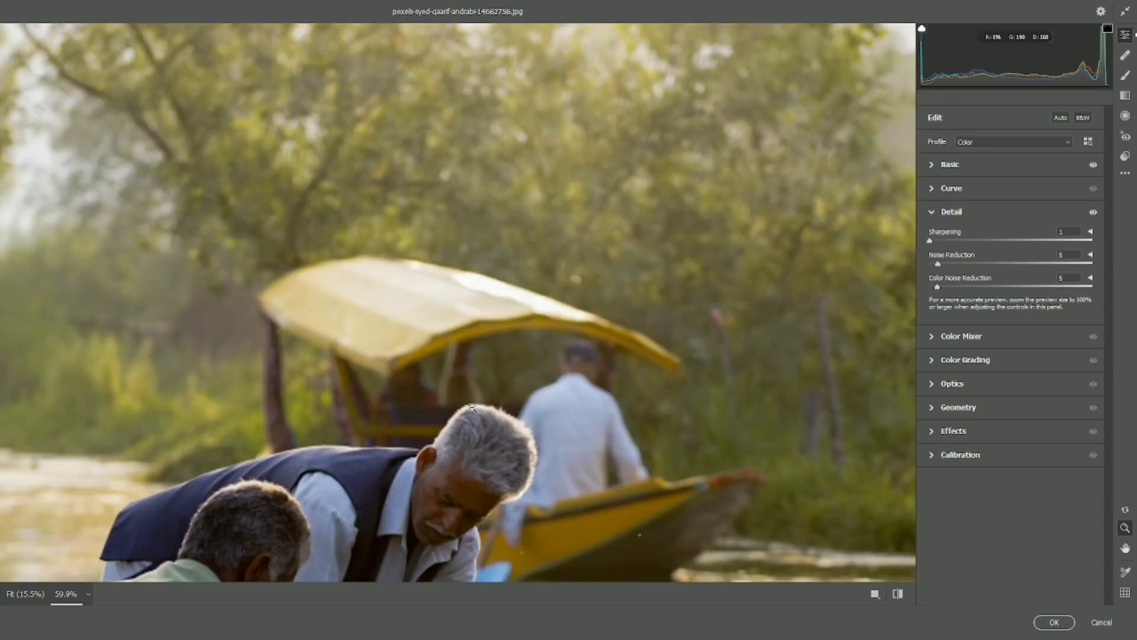
scroll(472, 409, "down", 3)
scroll(415, 373, "up", 5)
scroll(617, 361, "down", 8)
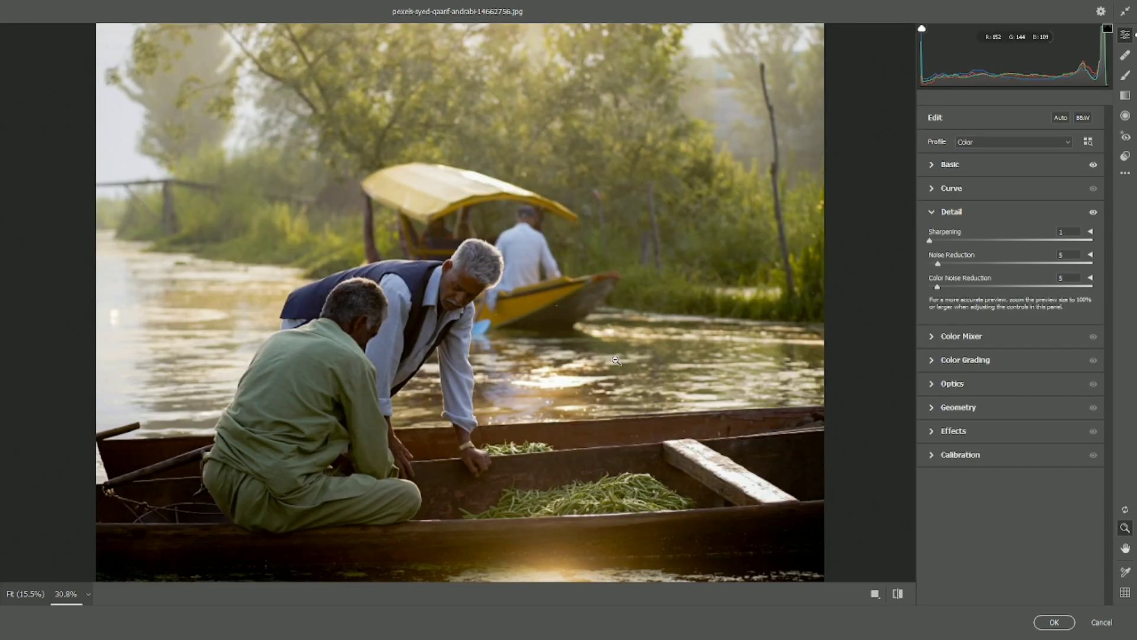
scroll(616, 360, "down", 5)
scroll(573, 389, "up", 3)
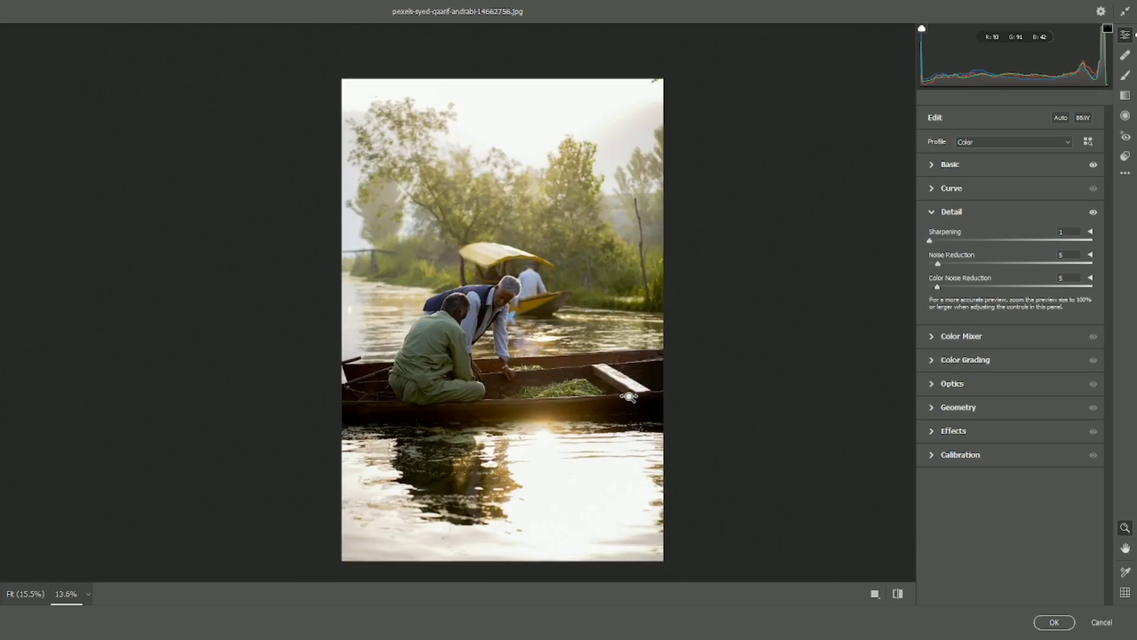
Color grade the shadows with hue 247 and saturation 33.
left_click(977, 360)
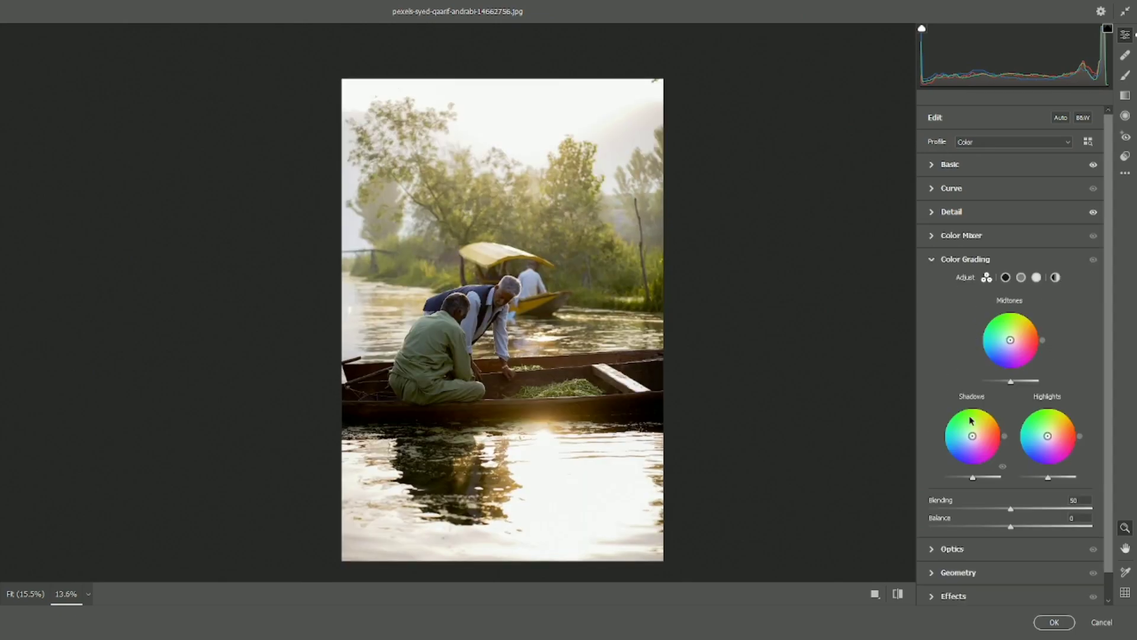
left_click(1005, 278)
left_click_drag(928, 461, 1030, 461)
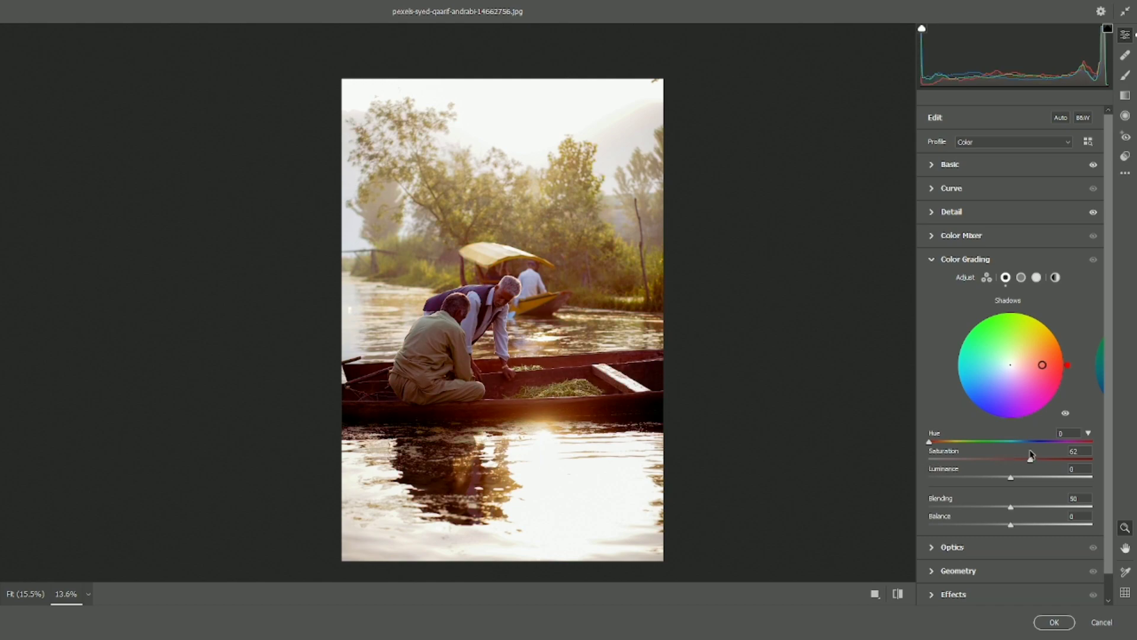
left_click_drag(929, 442, 982, 461)
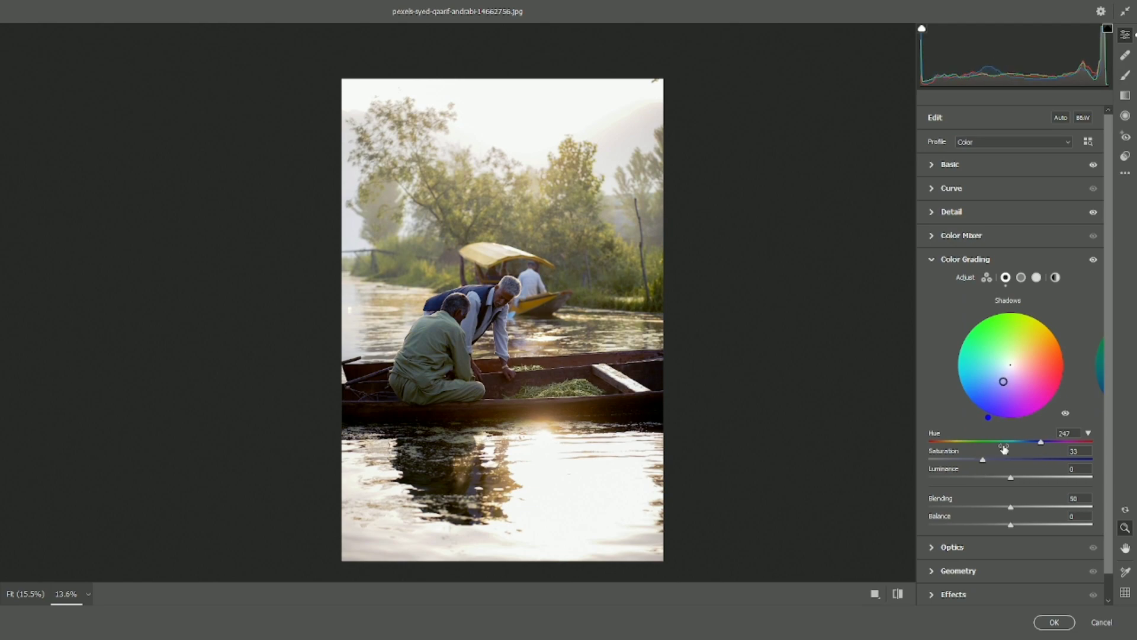
Color grade the midtones with hue 64 and saturation 24.
left_click(1022, 278)
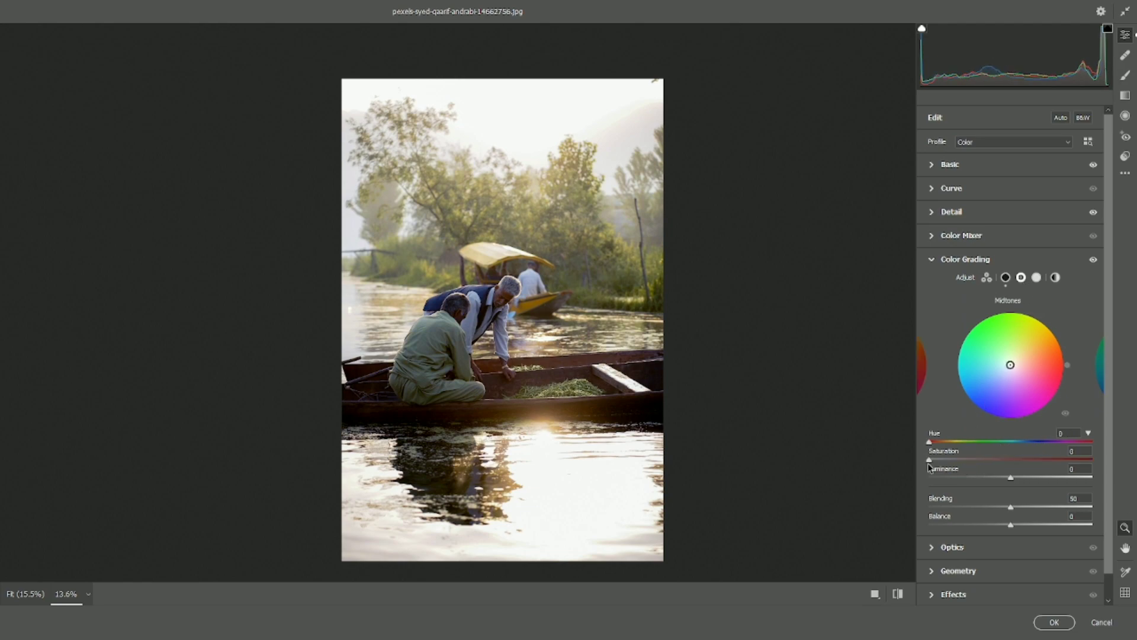
left_click_drag(930, 461, 1031, 463)
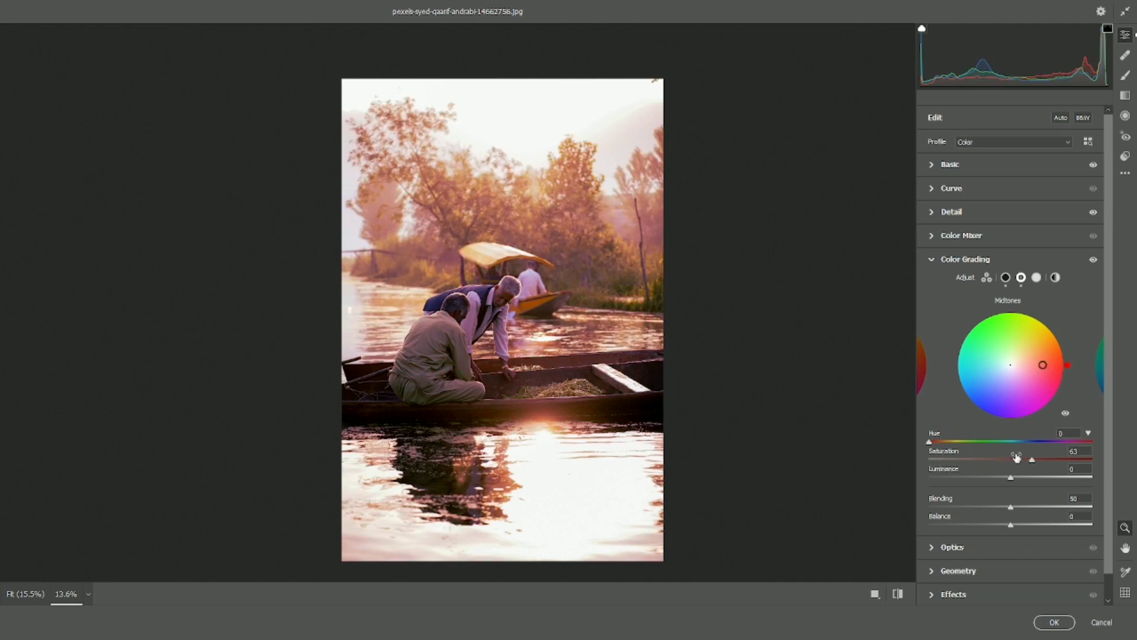
left_click_drag(928, 445, 956, 444)
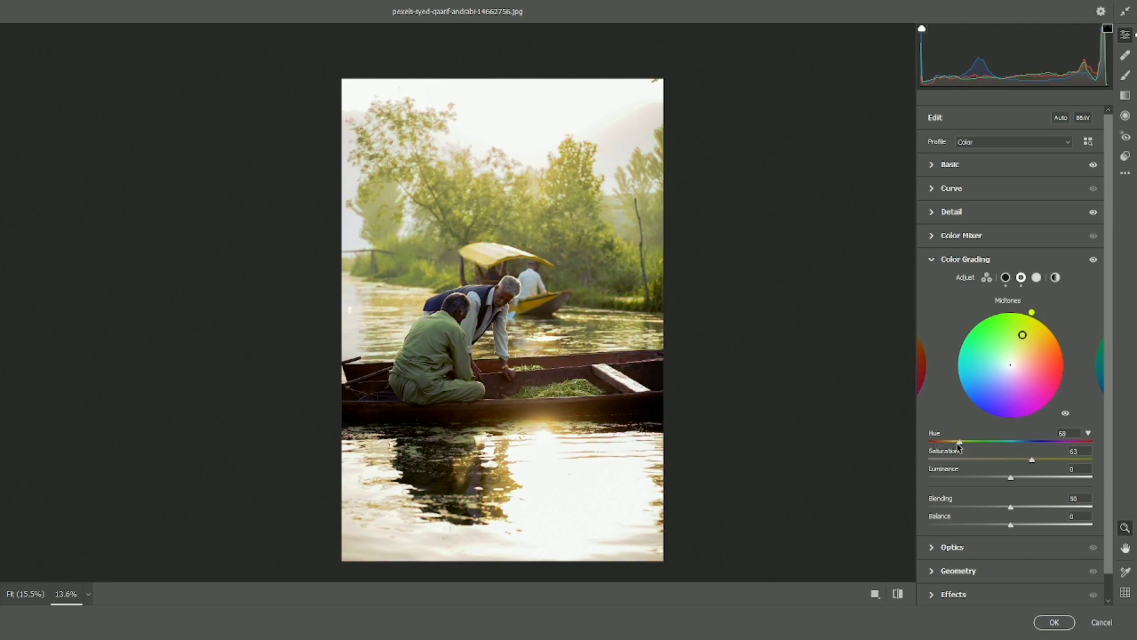
left_click_drag(1032, 460, 968, 460)
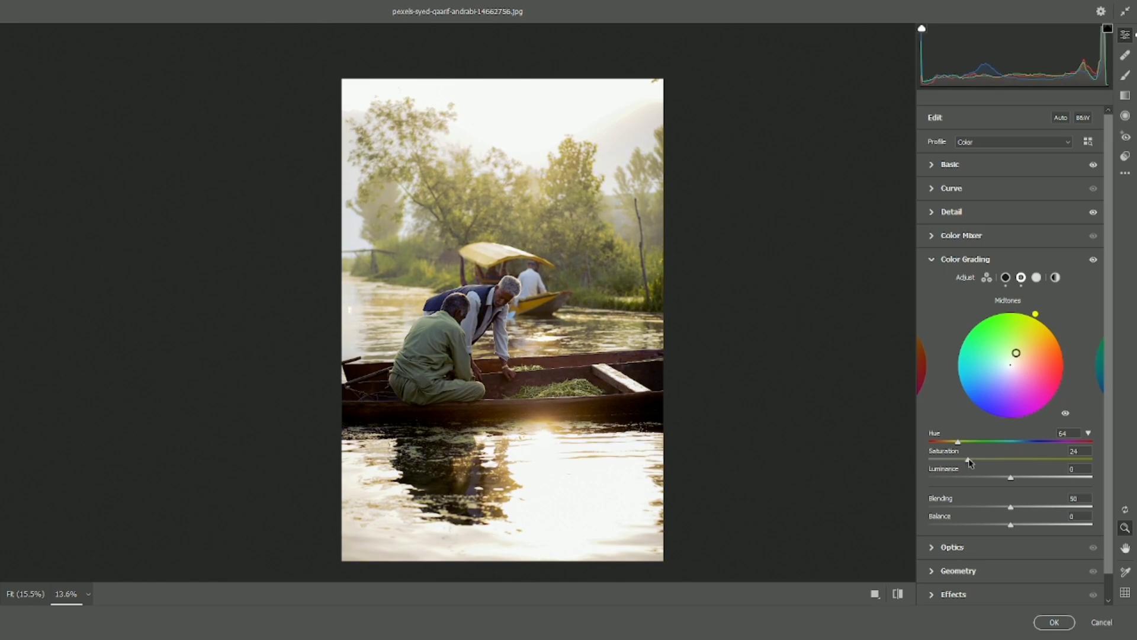
Color grade the highlights with hue 104 and saturation 43, and set the blending to 70.
left_click(1036, 277)
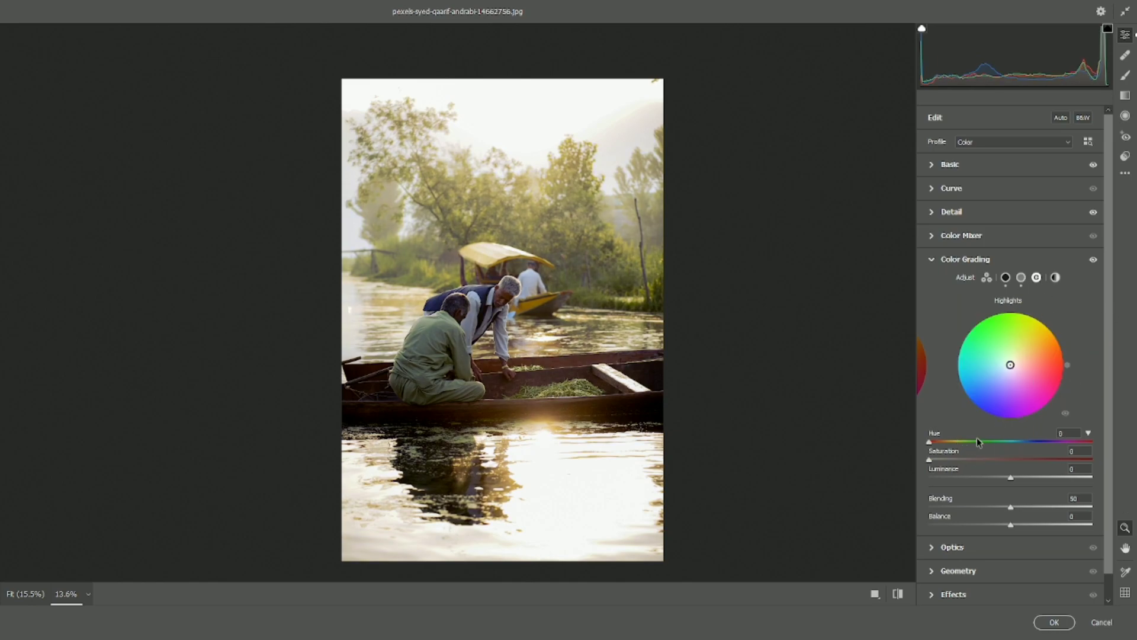
left_click(1025, 460)
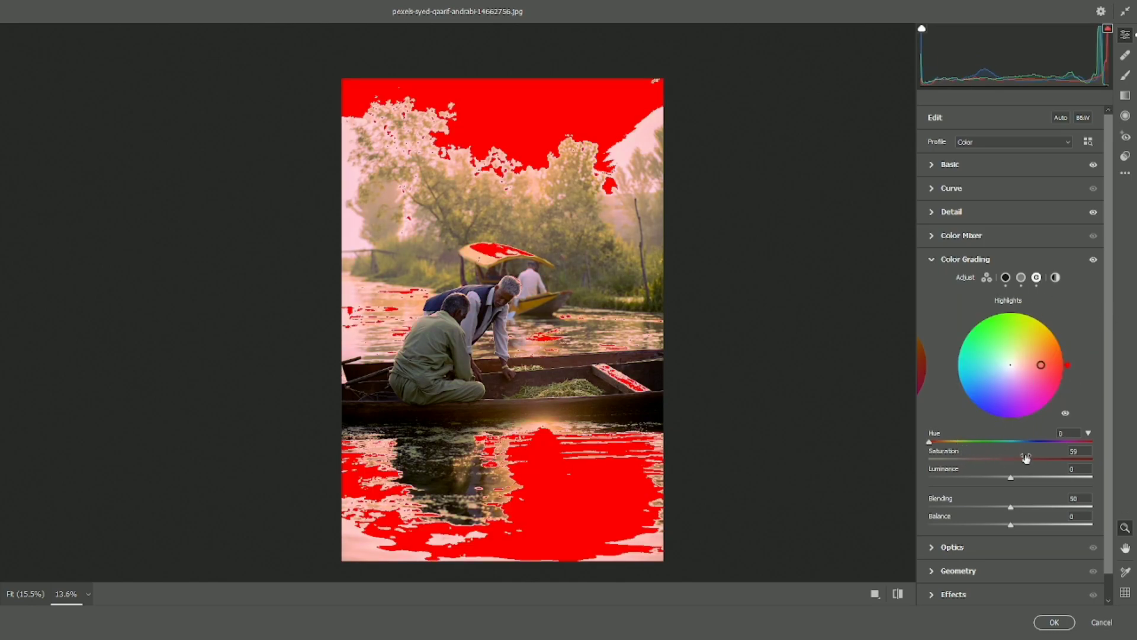
left_click(987, 441)
left_click(977, 442)
left_click(991, 460)
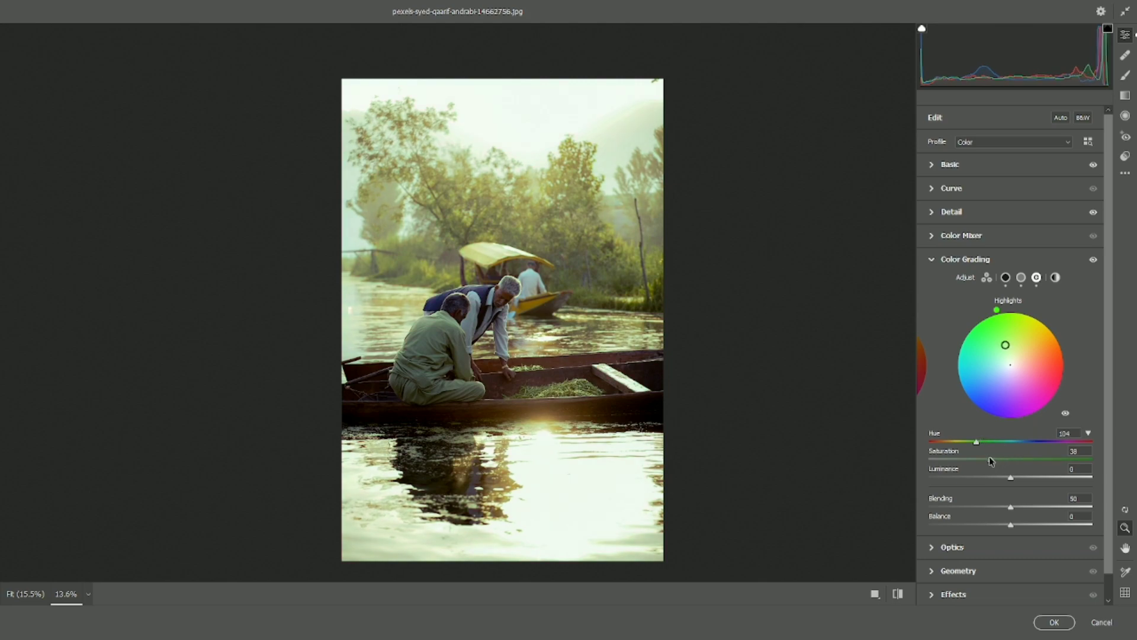
left_click(999, 459)
left_click(1044, 508)
Inspect the graded photo up close and in the before/after view, and apply the Camera Raw Filter.
scroll(676, 401, "up", 1)
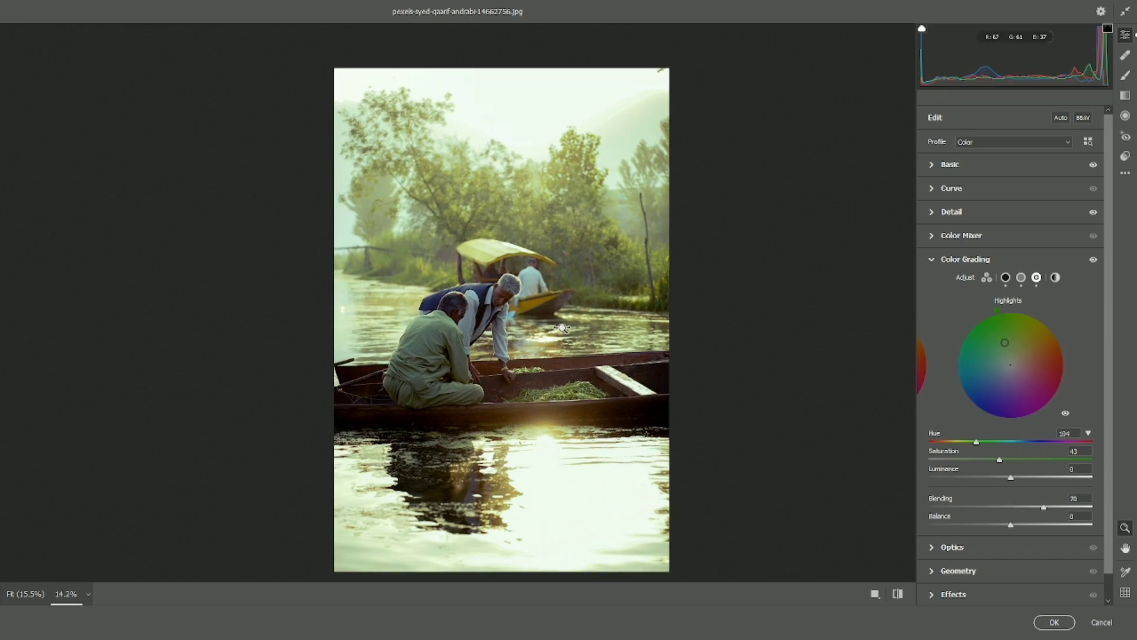
scroll(561, 327, "up", 3)
scroll(562, 327, "down", 2)
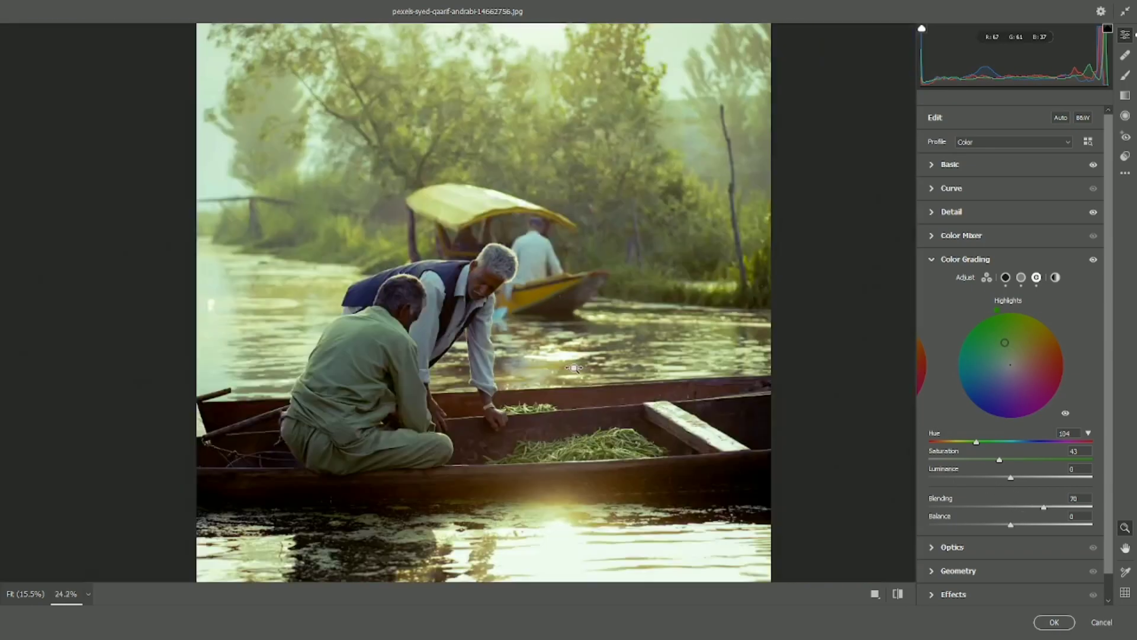
left_click(877, 592)
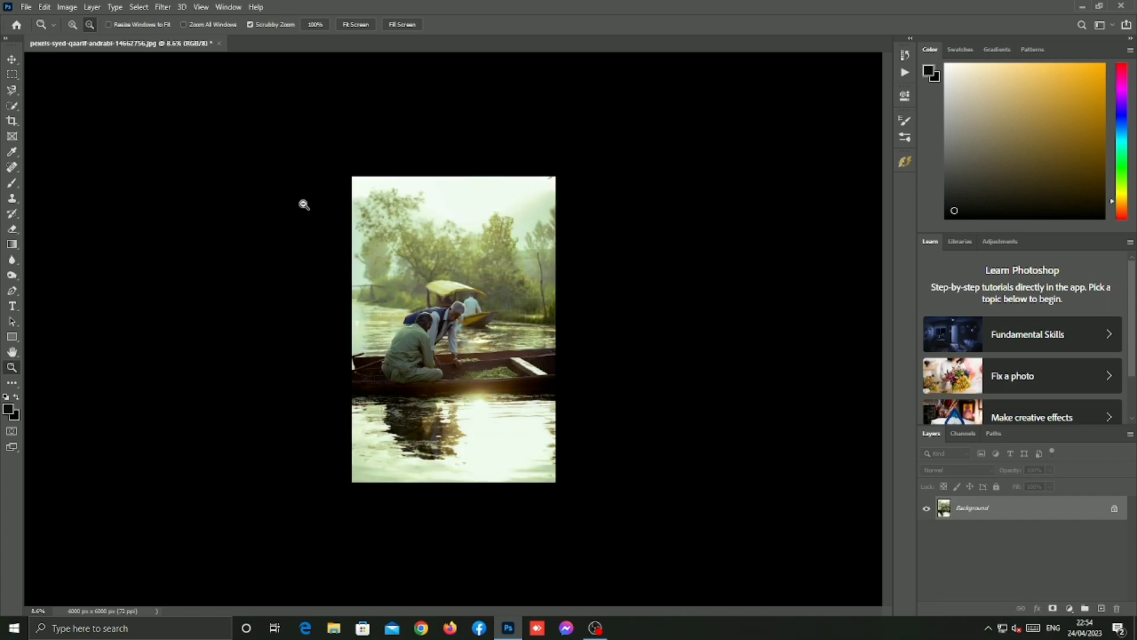
Add a Selective Color adjustment layer and set its Greens to cyan -100, maximum magenta, yellow +100 and black -100.
left_click_drag(461, 349, 498, 363)
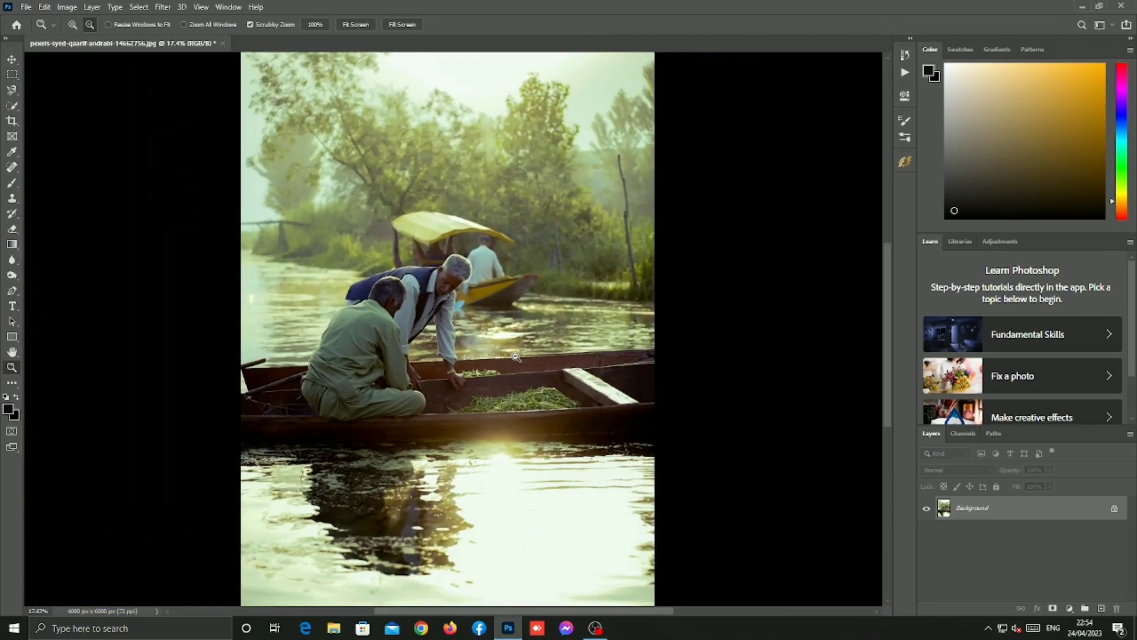
left_click(1069, 608)
left_click(1075, 600)
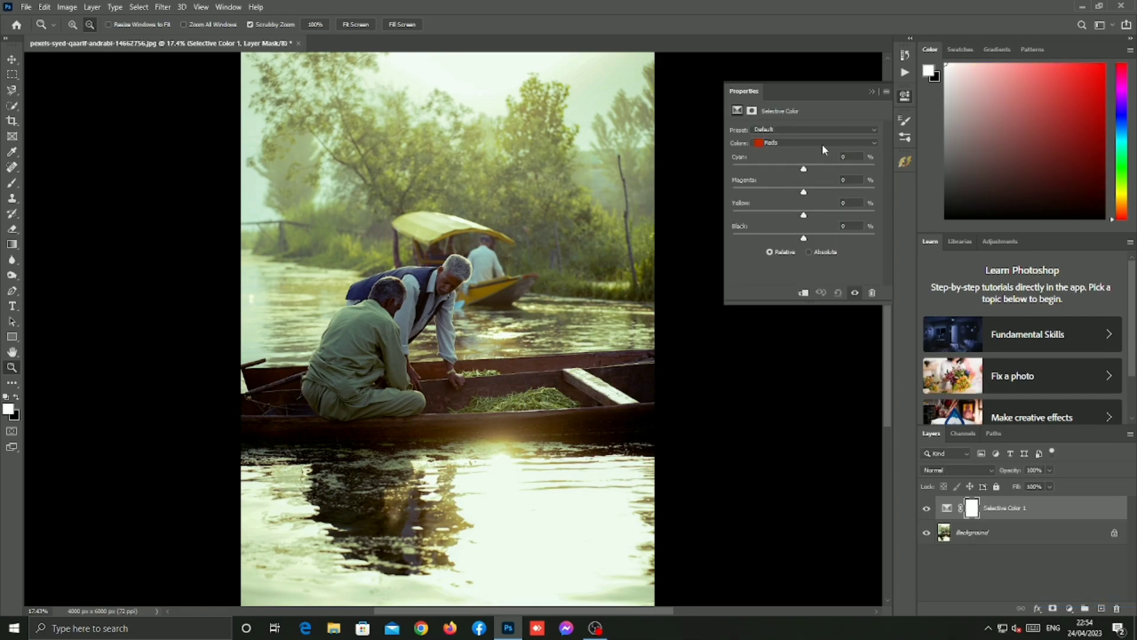
left_click(826, 140)
left_click(818, 172)
left_click_drag(804, 215, 876, 216)
left_click_drag(806, 240, 653, 233)
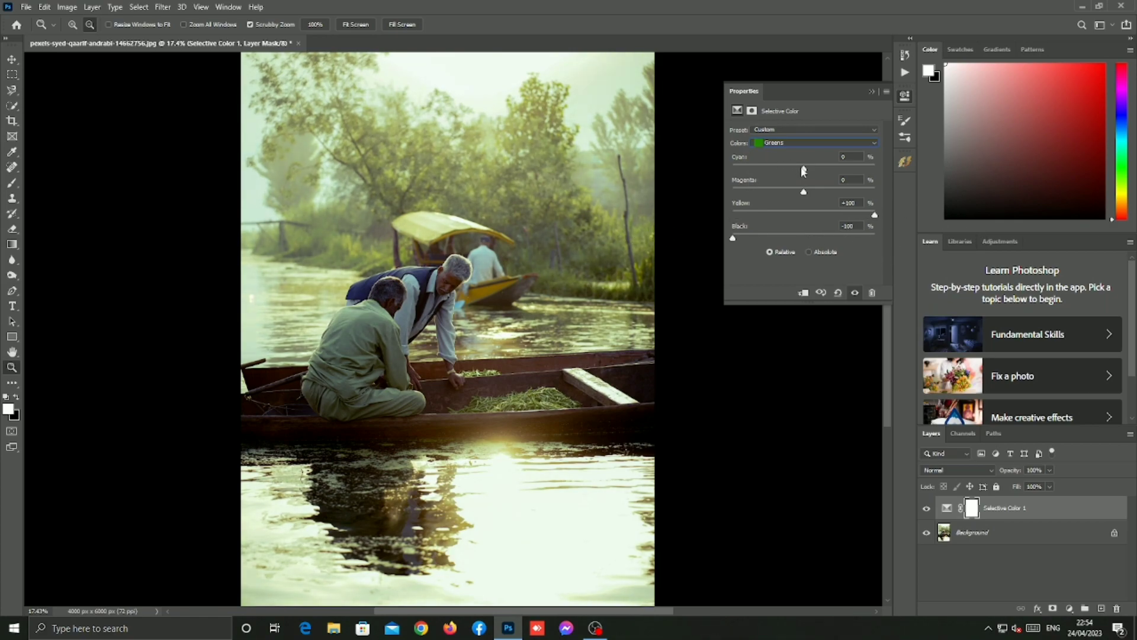
left_click_drag(806, 192, 876, 192)
left_click_drag(803, 170, 723, 168)
Set the Yellows of the Selective Color layer to cyan -77, magenta -30, yellow -98 and black +3.
left_click(816, 145)
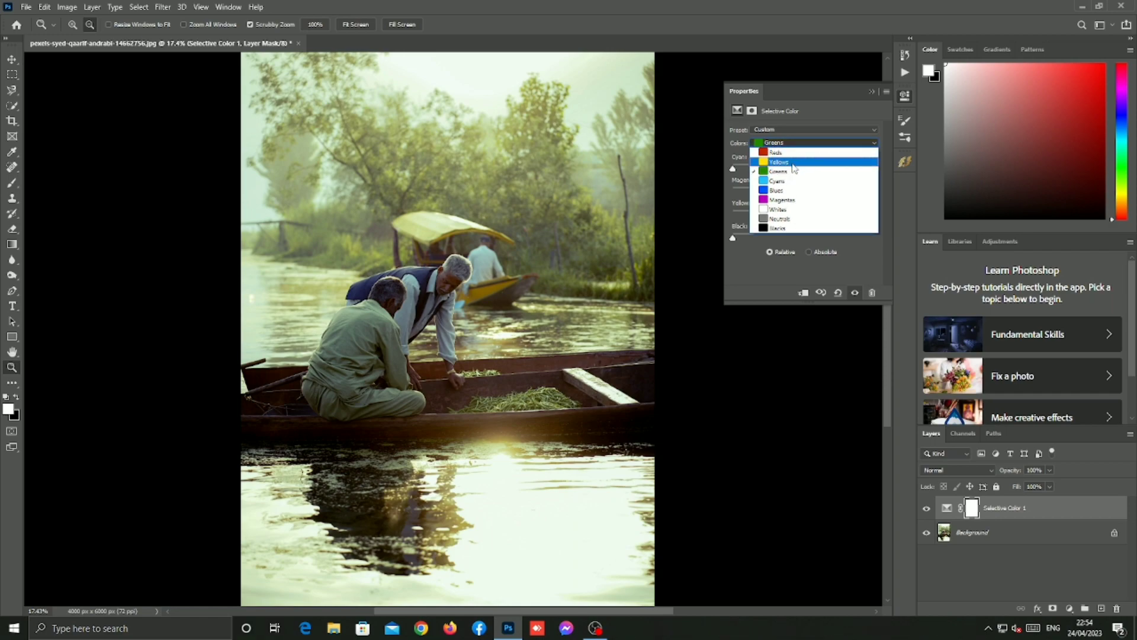
left_click(793, 163)
left_click_drag(804, 170, 730, 171)
left_click_drag(887, 170, 735, 216)
mouse_move(805, 238)
left_mouse_down()
mouse_move(779, 241)
mouse_move(806, 243)
left_mouse_up()
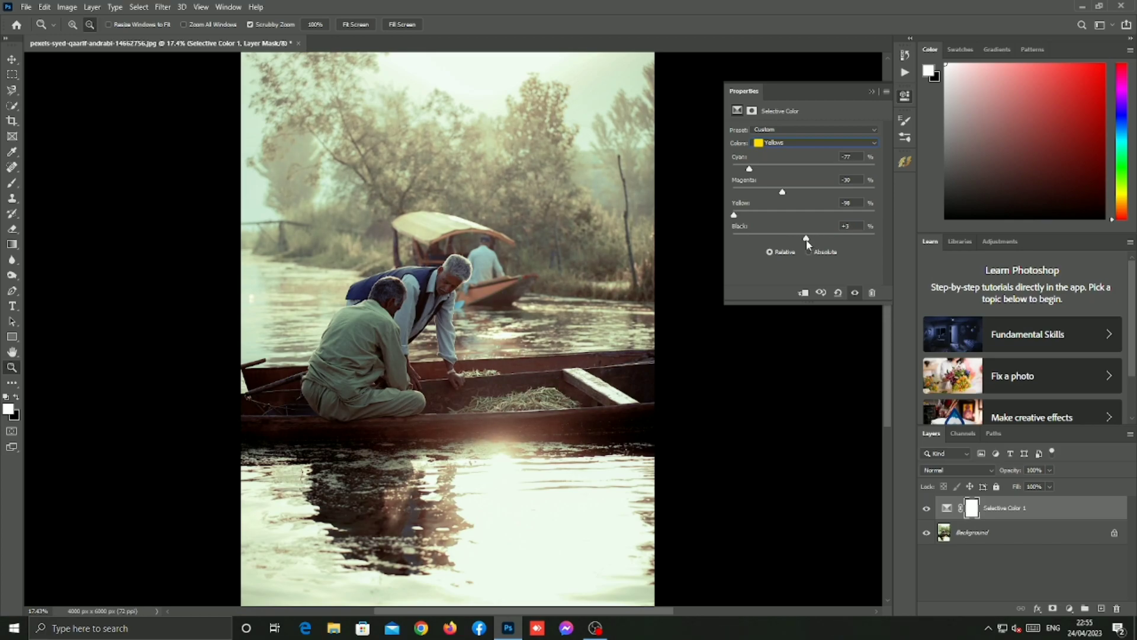
Examine the men, boats and background trees to judge the Selective Color result.
left_click_drag(424, 275, 421, 312)
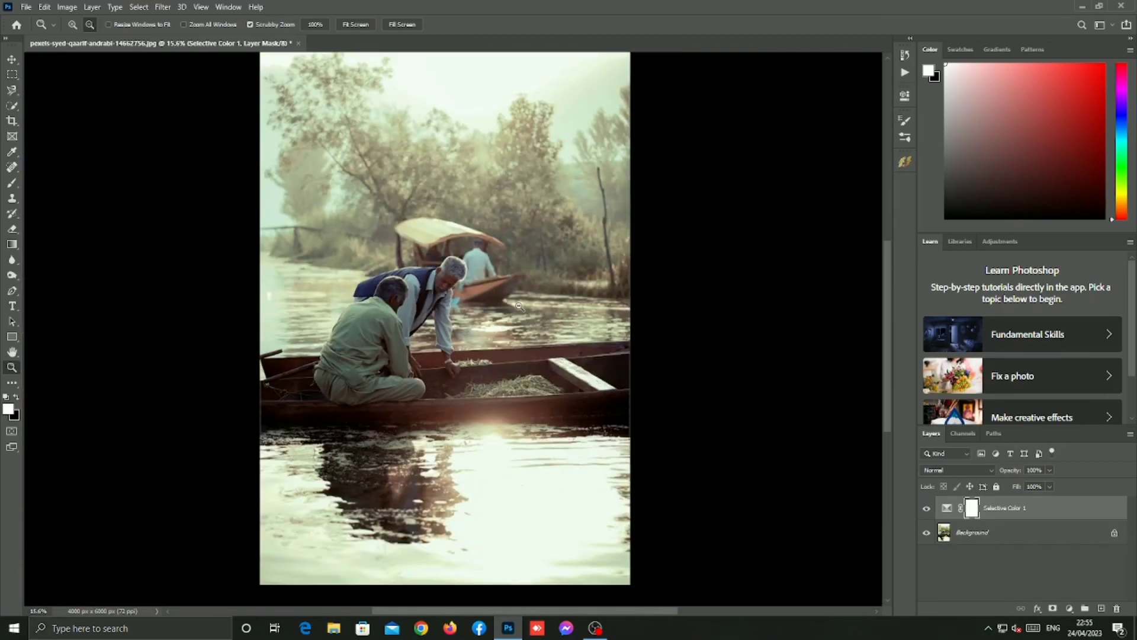
left_click_drag(466, 350, 523, 378)
left_click_drag(461, 276, 500, 330)
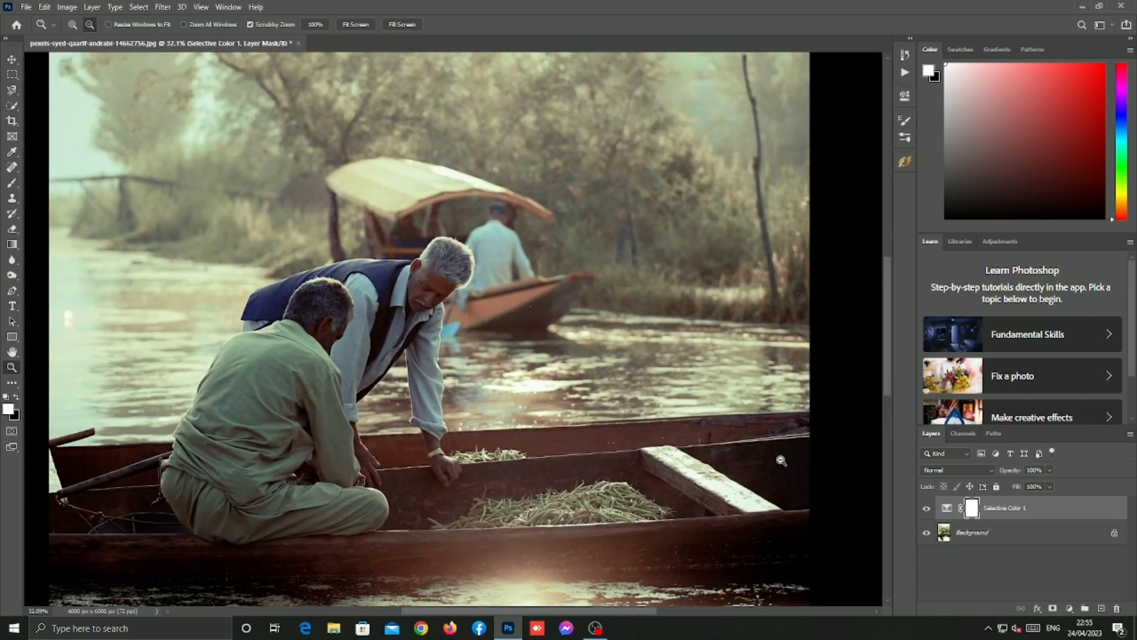
left_click_drag(415, 282, 453, 339)
left_click_drag(737, 436, 779, 424)
mouse_move(545, 380)
left_mouse_down()
mouse_move(584, 385)
mouse_move(563, 390)
left_mouse_up()
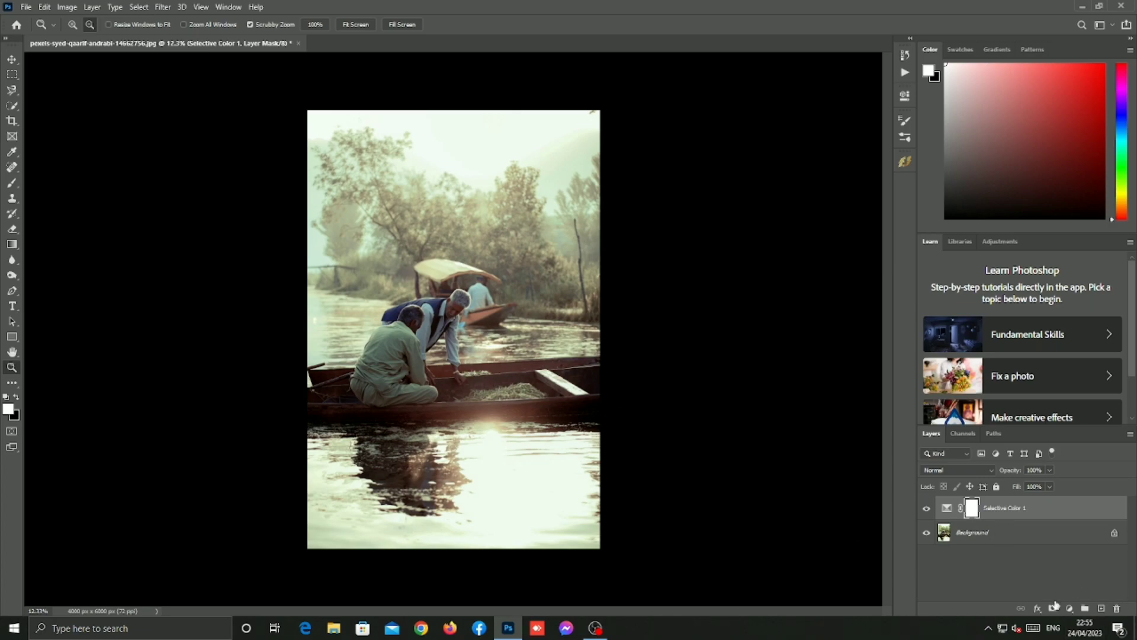
Add a Levels adjustment layer above the Selective Color layer and set its Green channel's white input level to 240.
left_click(1069, 609)
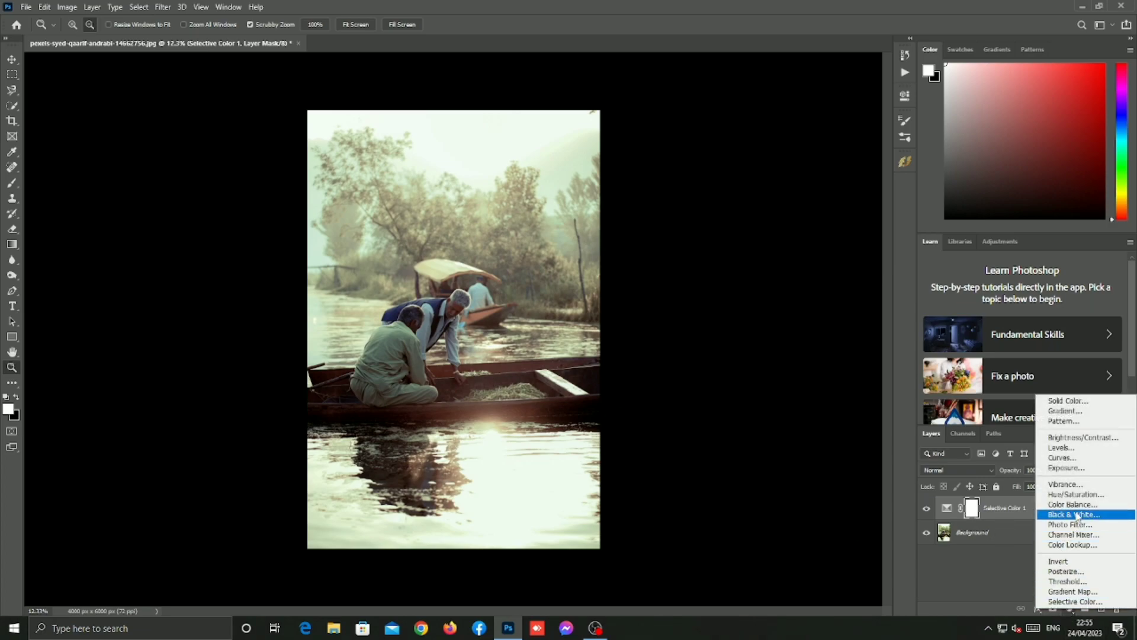
left_click(1072, 448)
left_click(812, 129)
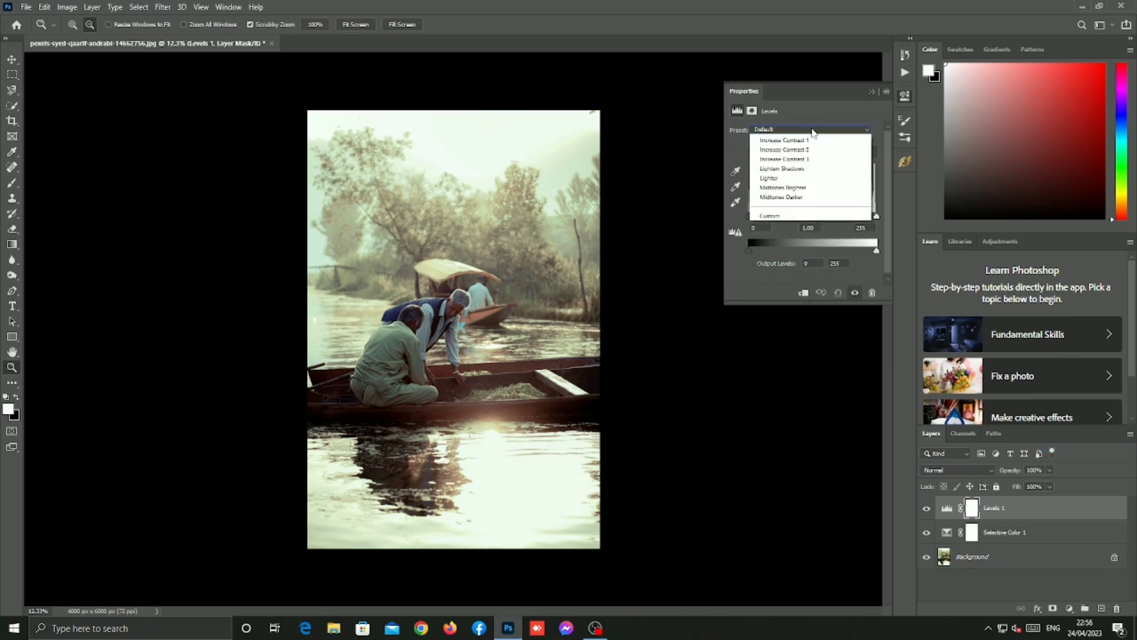
left_click(834, 140)
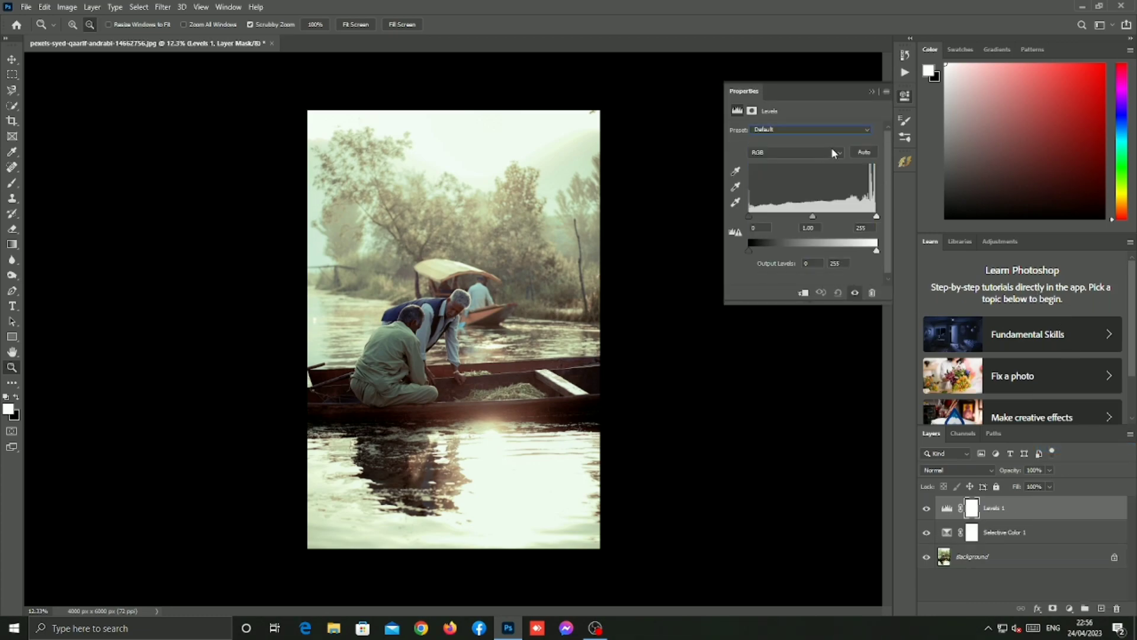
left_click(789, 152)
left_click(777, 182)
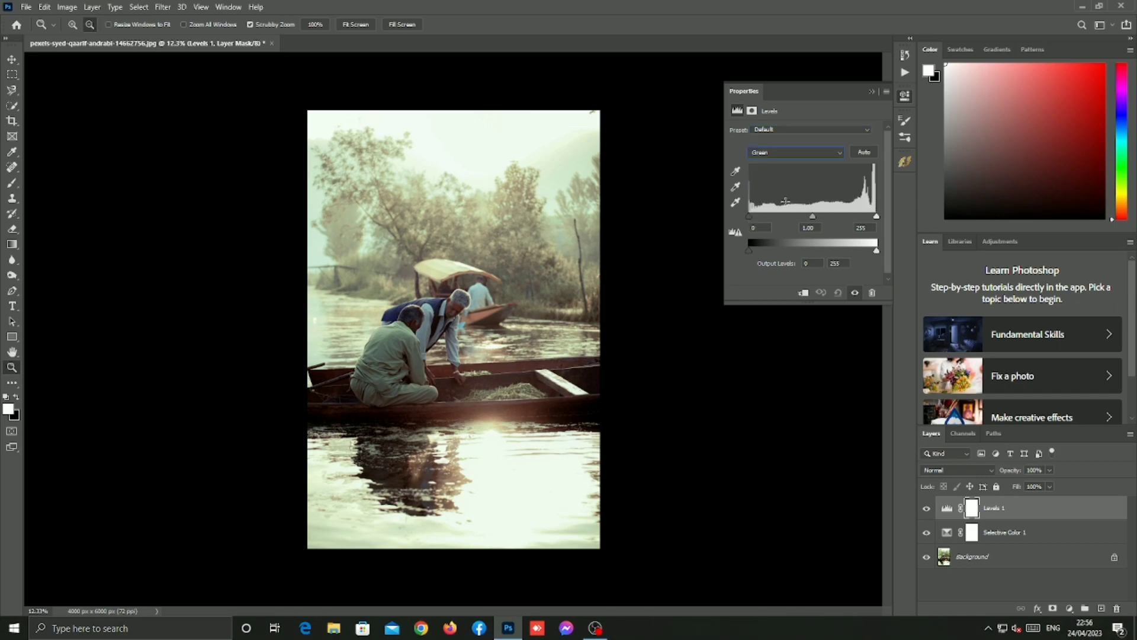
mouse_move(750, 215)
left_mouse_down()
mouse_move(790, 214)
mouse_move(748, 220)
left_mouse_up()
mouse_move(878, 219)
left_mouse_down()
mouse_move(841, 217)
mouse_move(869, 215)
left_mouse_up()
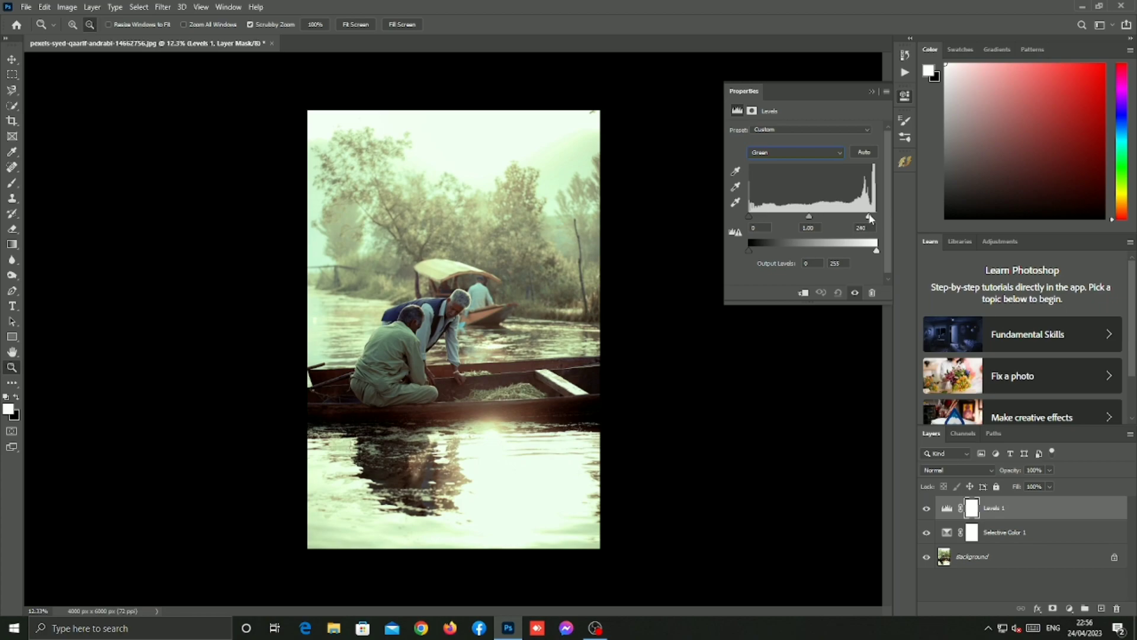
Adjust the Red channel's shadow input in Levels, raise the Blue channel's shadow input slightly and set its white input to 235.
left_click(814, 153)
left_click(776, 162)
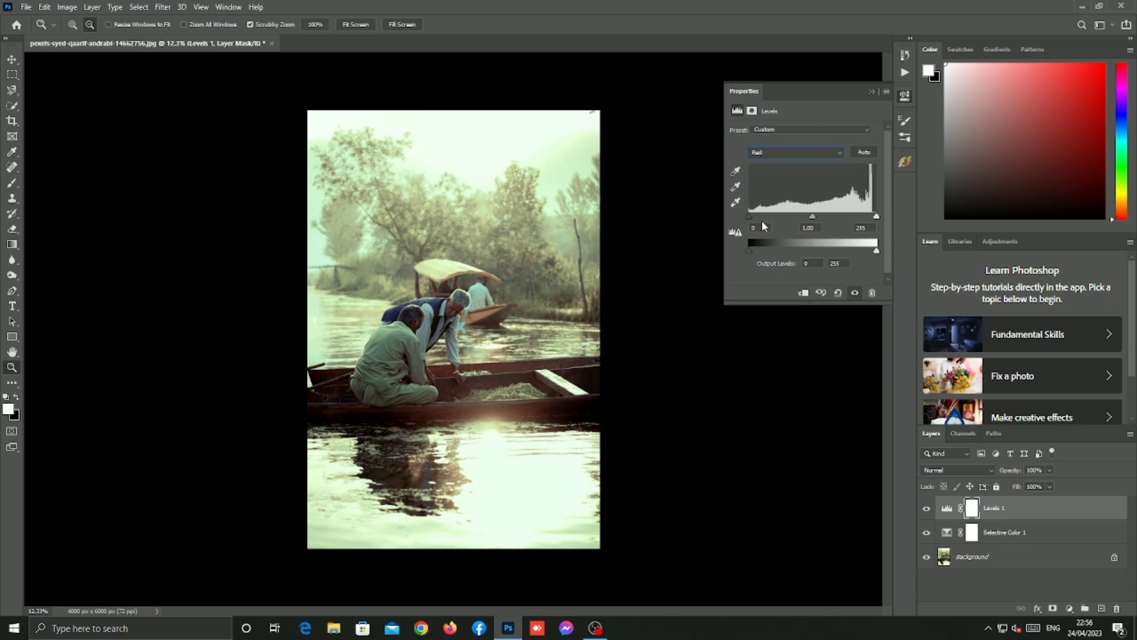
mouse_move(756, 220)
left_mouse_down()
mouse_move(738, 223)
mouse_move(751, 217)
left_mouse_up()
left_click(795, 152)
left_click(770, 190)
left_click_drag(760, 218, 753, 219)
mouse_move(872, 214)
left_mouse_down()
mouse_move(849, 215)
mouse_move(865, 213)
left_mouse_up()
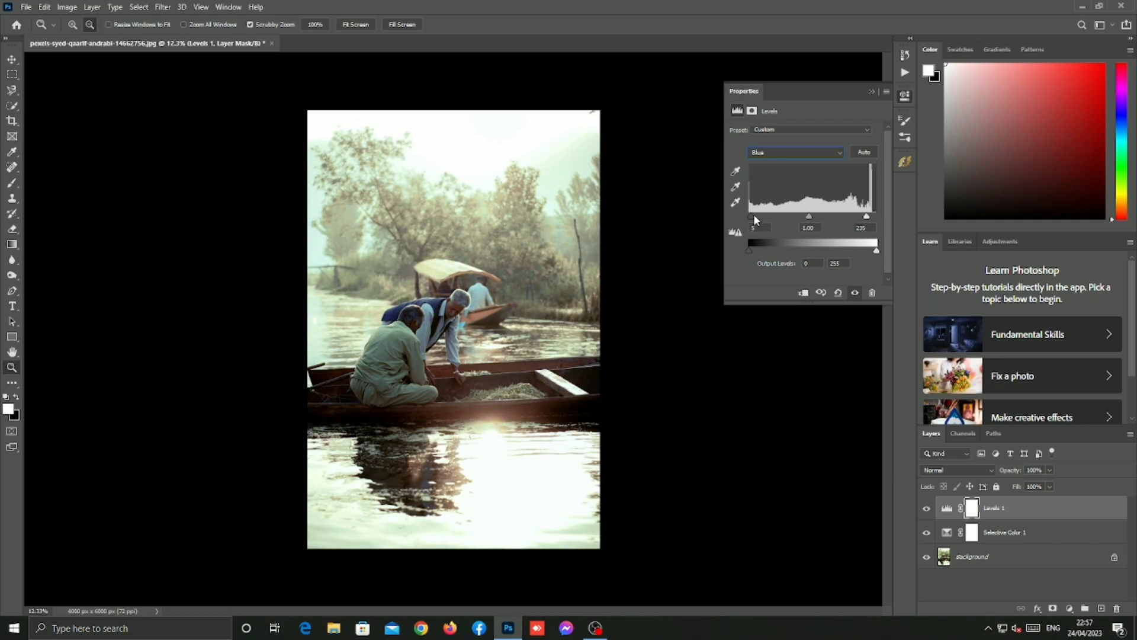
left_click_drag(758, 219, 761, 218)
Set the combined RGB channel of the Levels layer to black input 2 and white input 255.
left_click(822, 153)
left_click(800, 153)
mouse_move(749, 217)
left_mouse_down()
mouse_move(765, 218)
mouse_move(752, 220)
left_mouse_up()
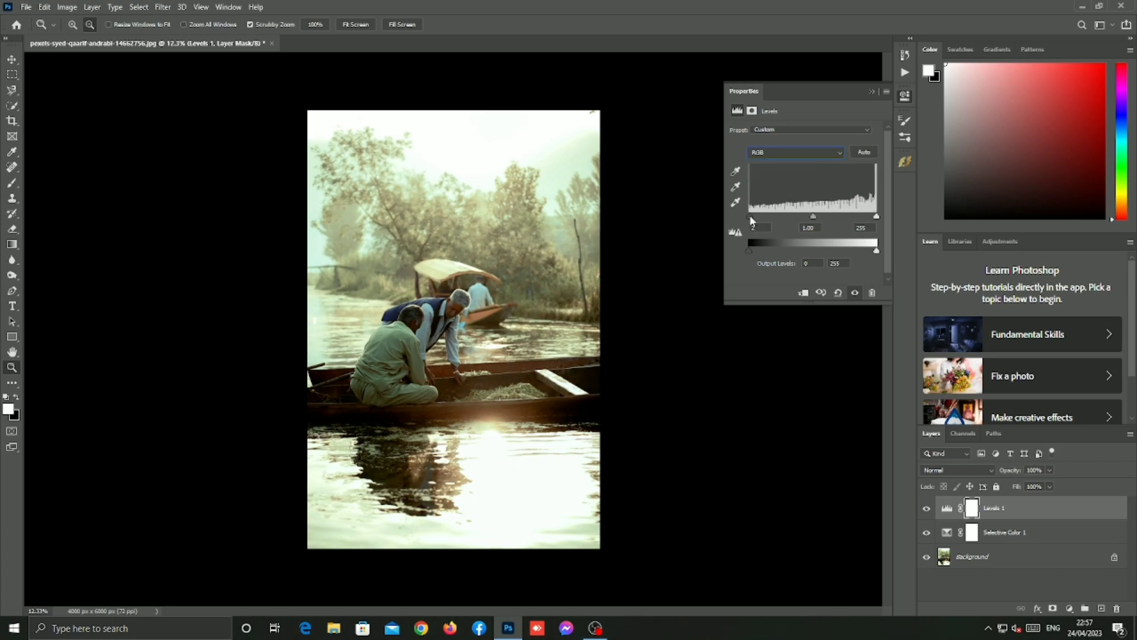
left_click_drag(871, 218, 869, 219)
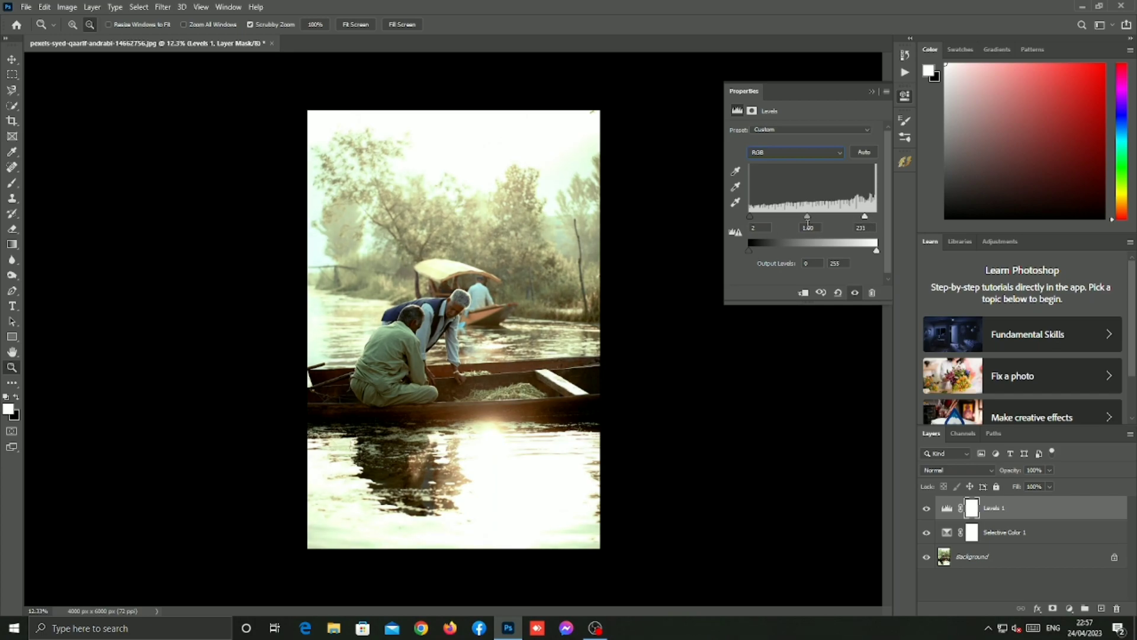
left_click_drag(752, 218, 759, 215)
left_click_drag(866, 216, 874, 218)
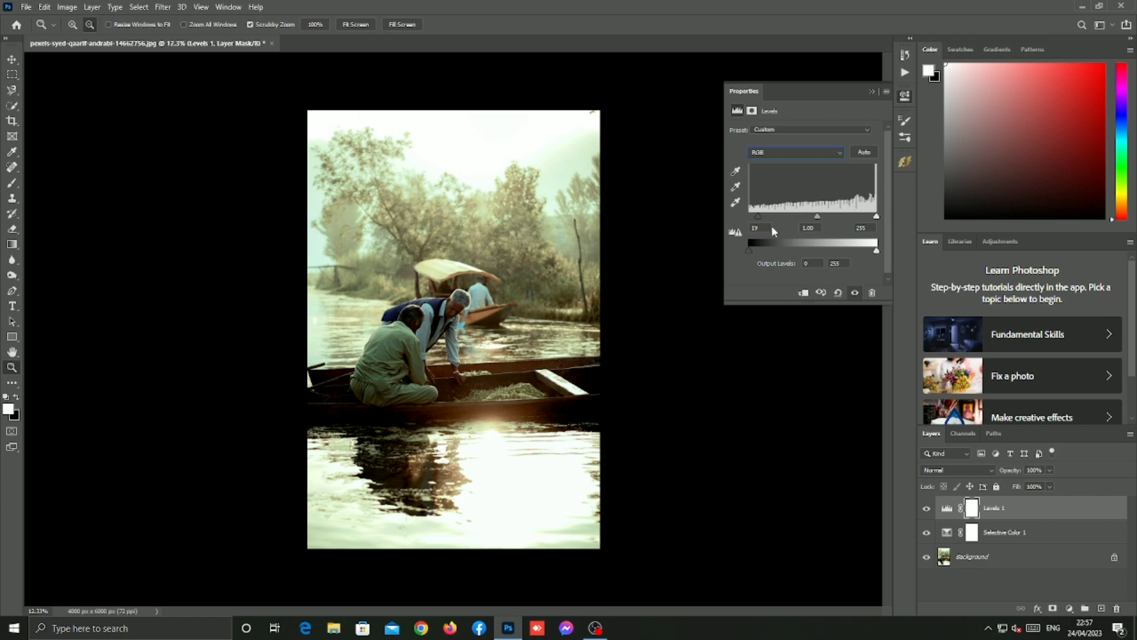
left_click_drag(758, 219, 743, 218)
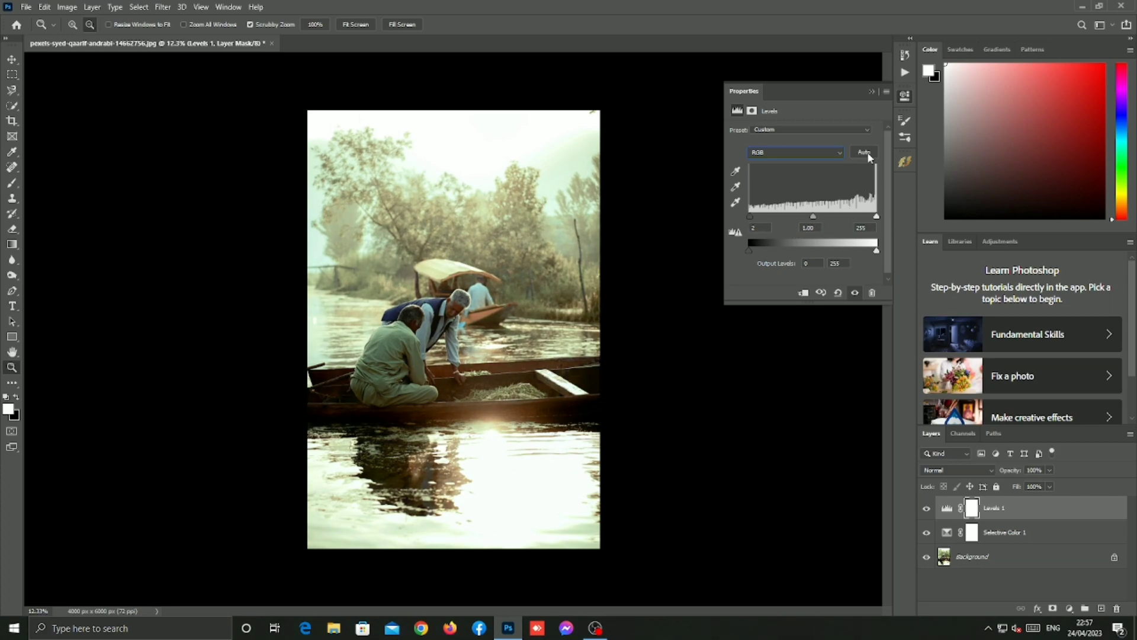
left_click(859, 131)
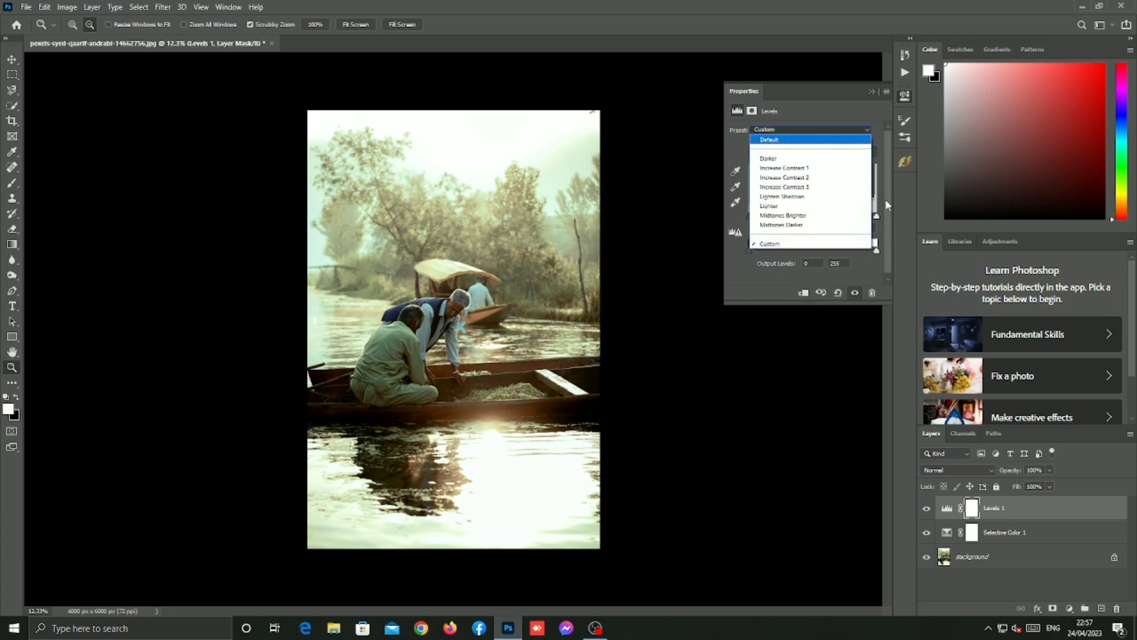
left_click(873, 95)
left_click(872, 91)
Create a Glow retouching group with the Beautify plugin while viewing the grey-haired man's face up close.
left_click_drag(463, 310, 502, 372)
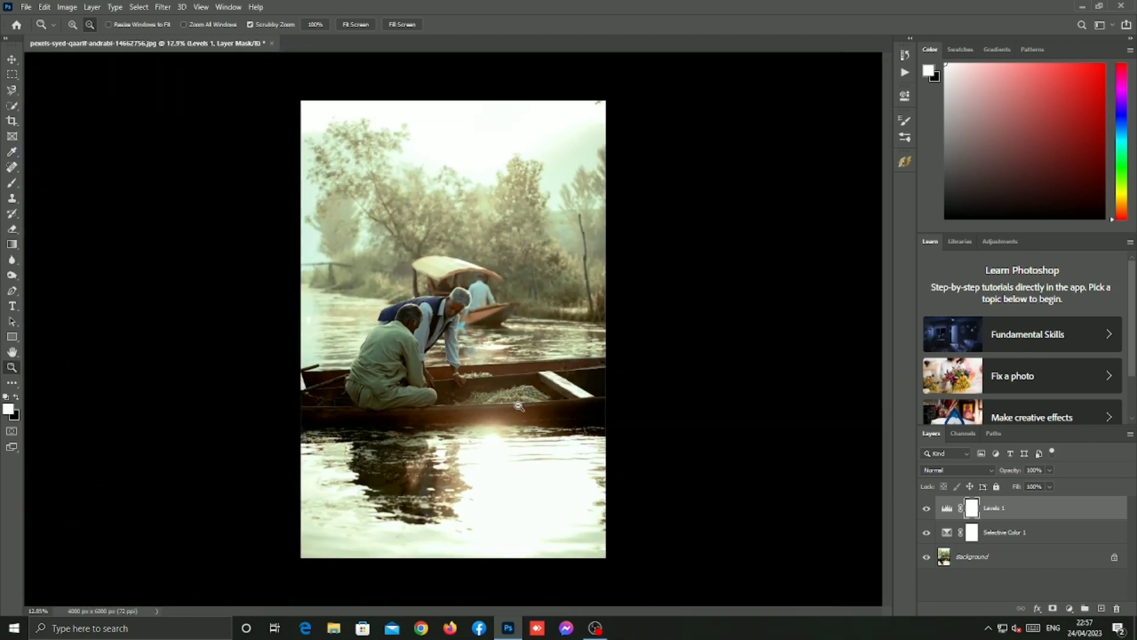
left_click_drag(439, 297, 583, 287)
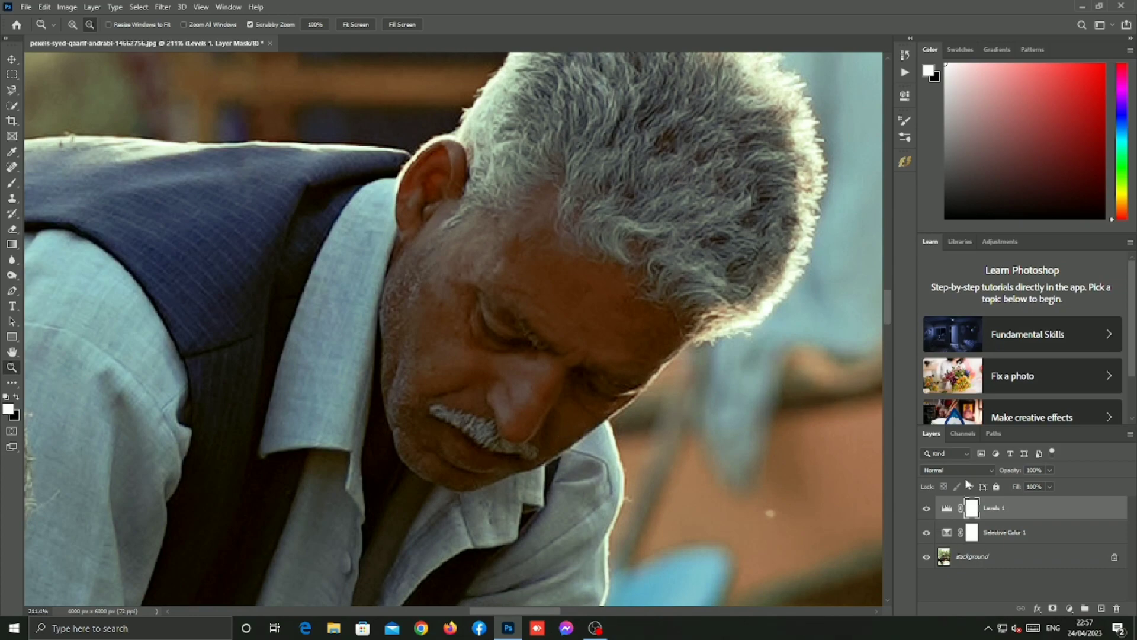
left_click(905, 161)
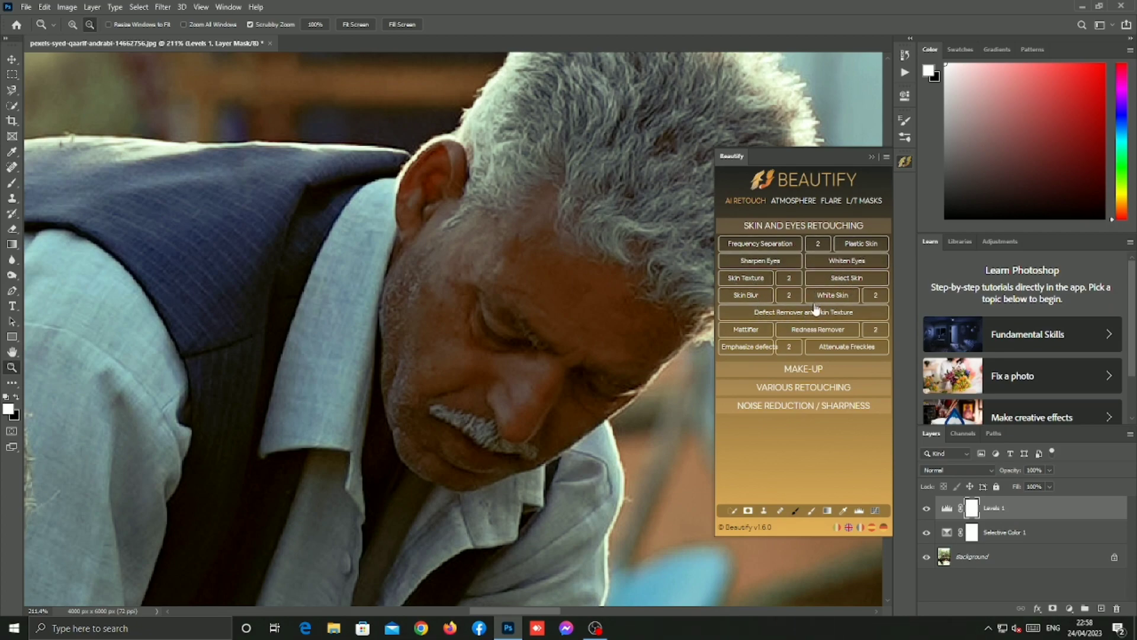
left_click(783, 388)
left_click(759, 317)
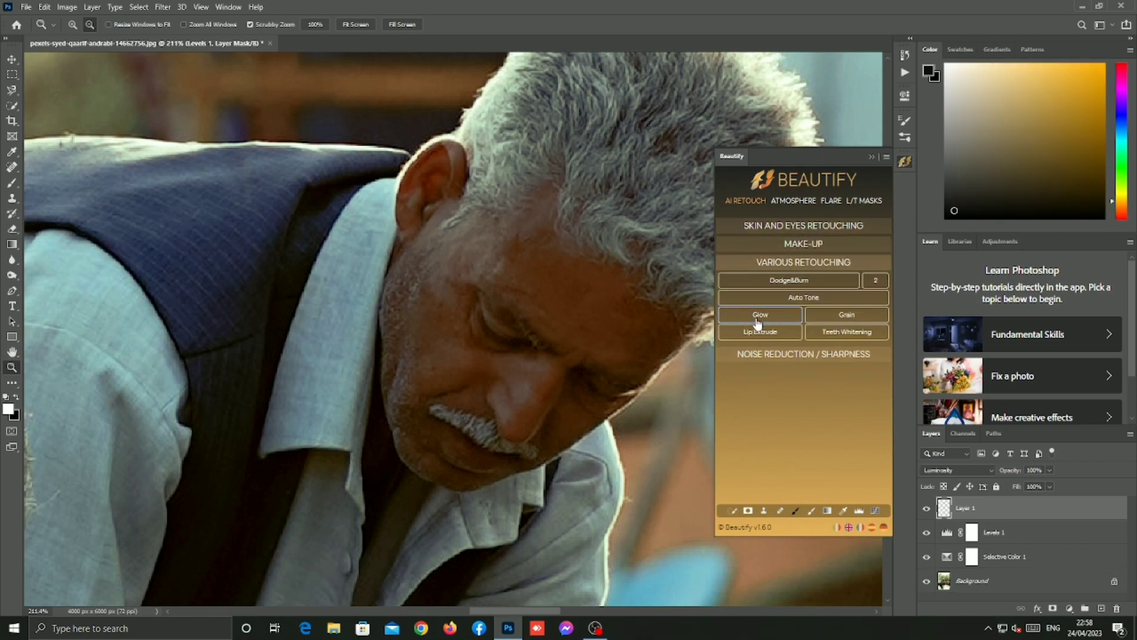
left_click(871, 157)
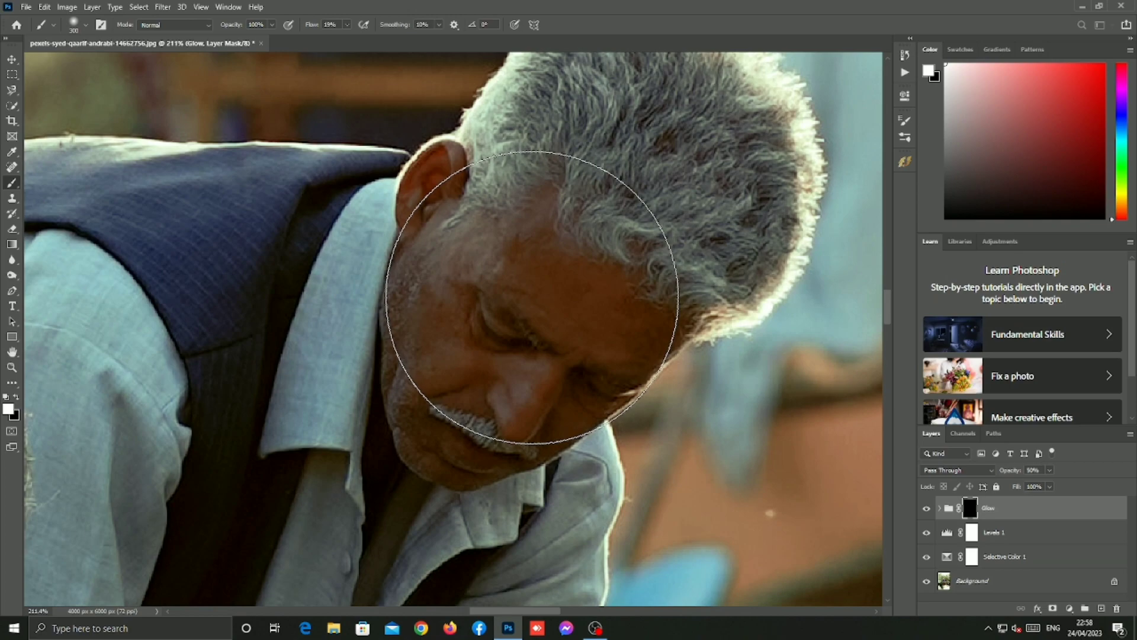
Paint the glow in on the Glow group's mask with a soft brush of about 78 px, starting on the grey-haired man's face.
right_click(532, 298)
left_click_drag(632, 325, 632, 327)
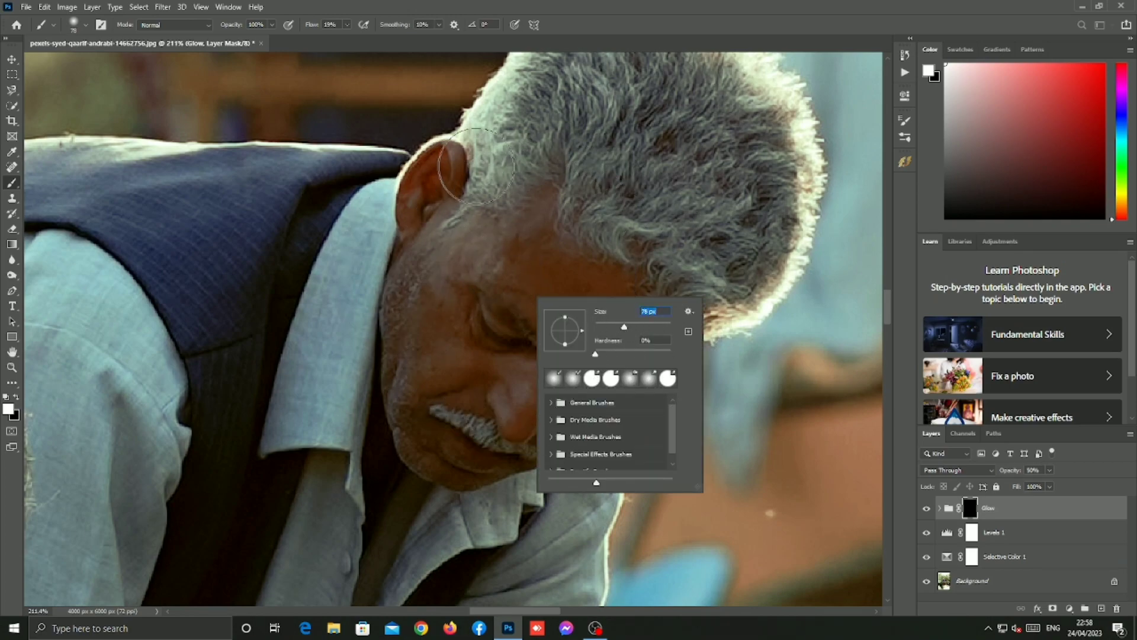
left_click(423, 260)
left_click_drag(498, 164, 496, 151)
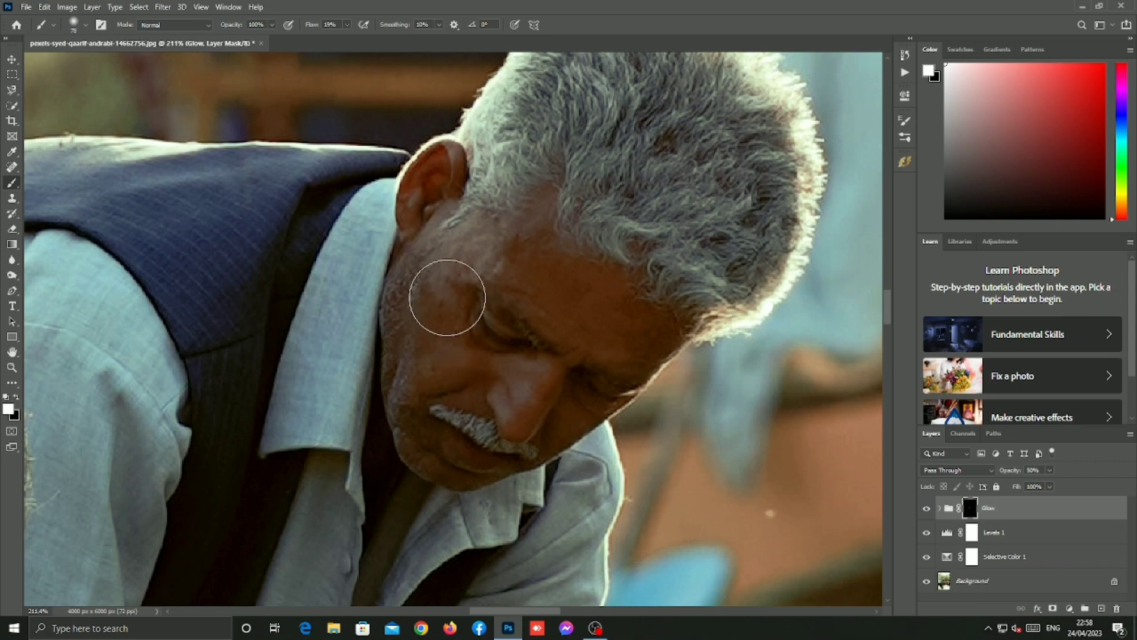
scroll(817, 178, "up", 2)
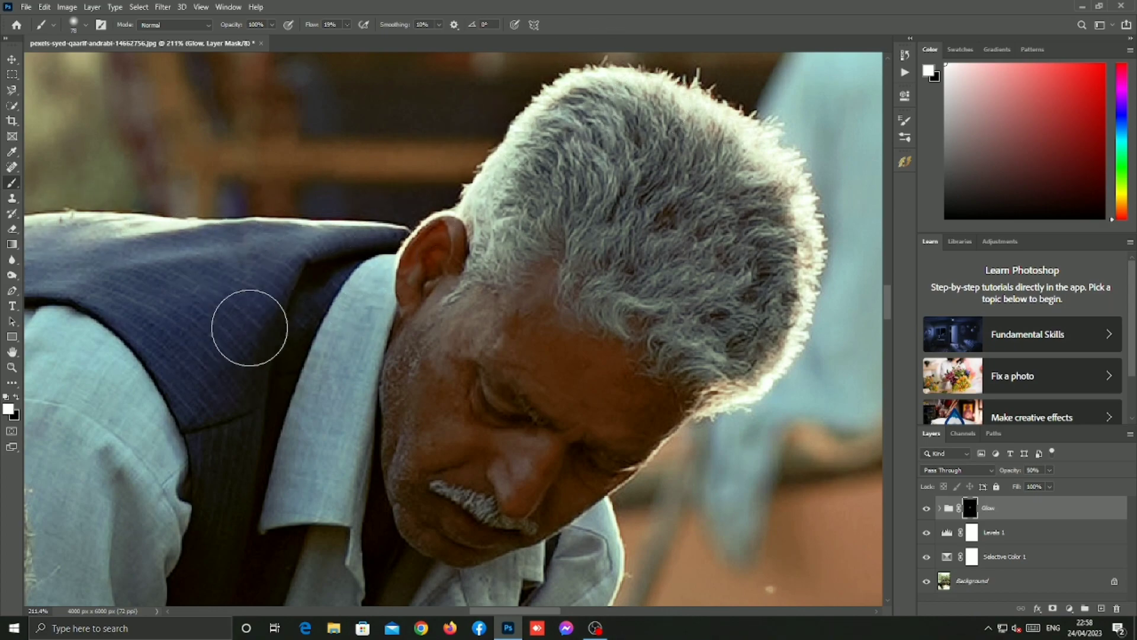
left_click(12, 367)
left_click_drag(275, 380, 65, 373)
left_click(12, 182)
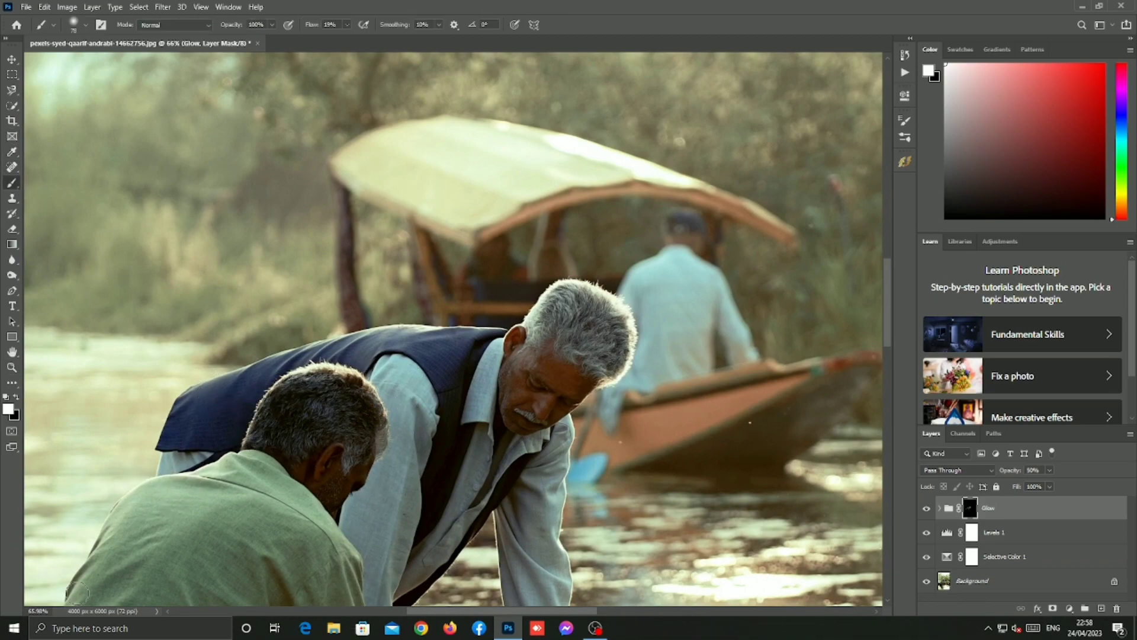
scroll(166, 507, "down", 1)
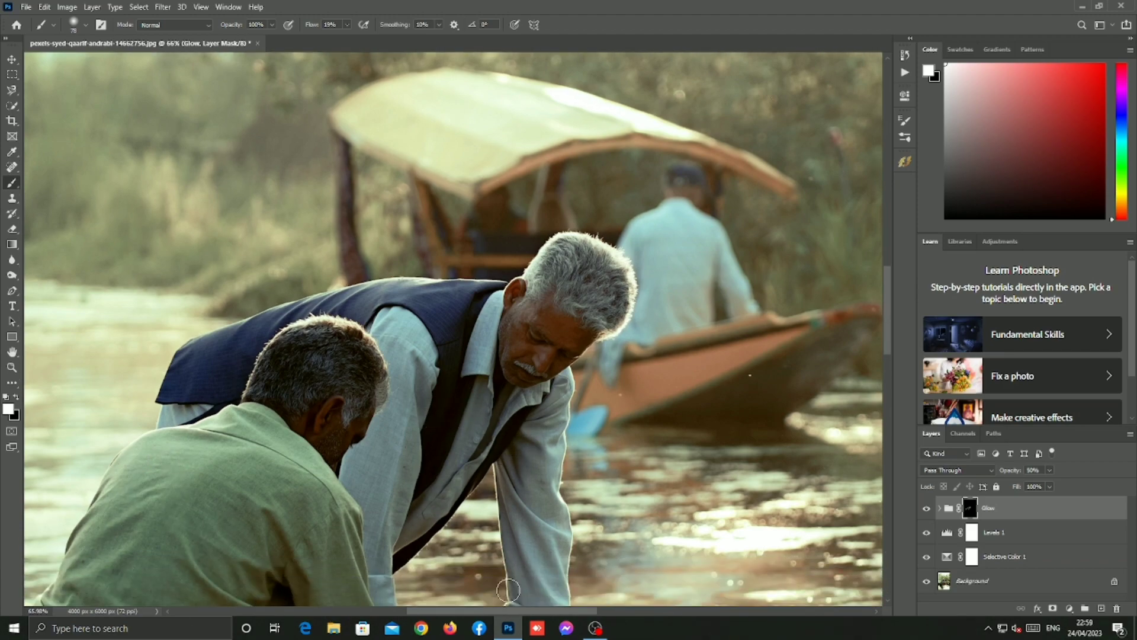
scroll(557, 533, "up", 1)
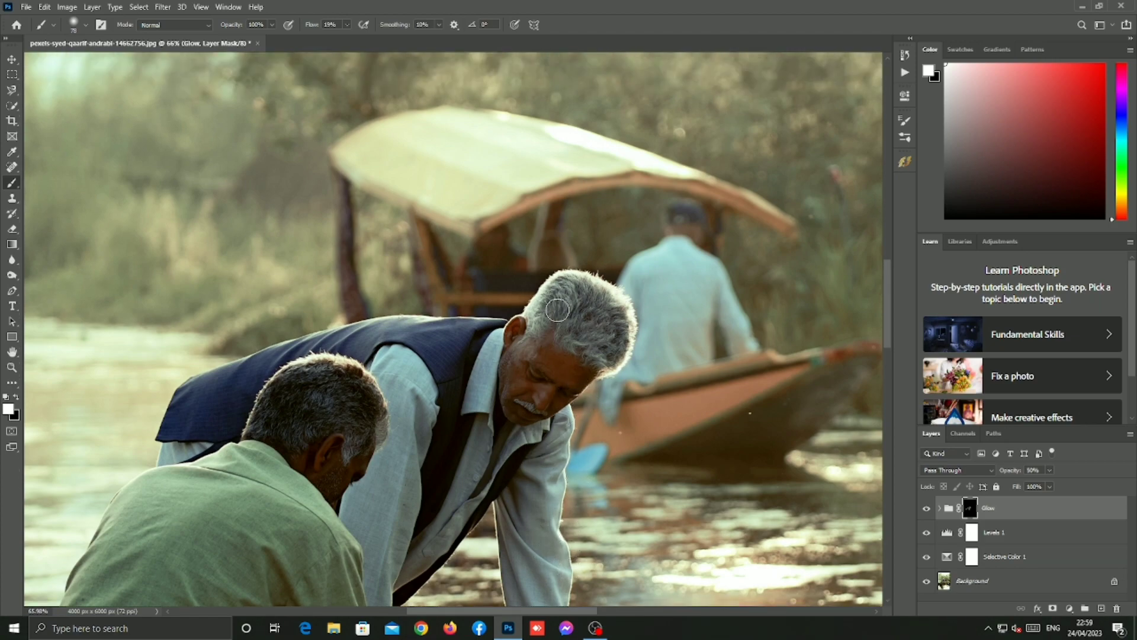
Compare the men with and without the Glow group, and check the overall photo.
left_click(927, 510)
left_click(927, 510)
left_click(927, 510)
left_click(927, 510)
left_click(927, 510)
left_click(12, 367)
left_click(595, 369, "alt")
left_click_drag(595, 369, 557, 361)
mouse_move(781, 462)
left_mouse_down()
mouse_move(754, 456)
mouse_move(764, 456)
left_mouse_up()
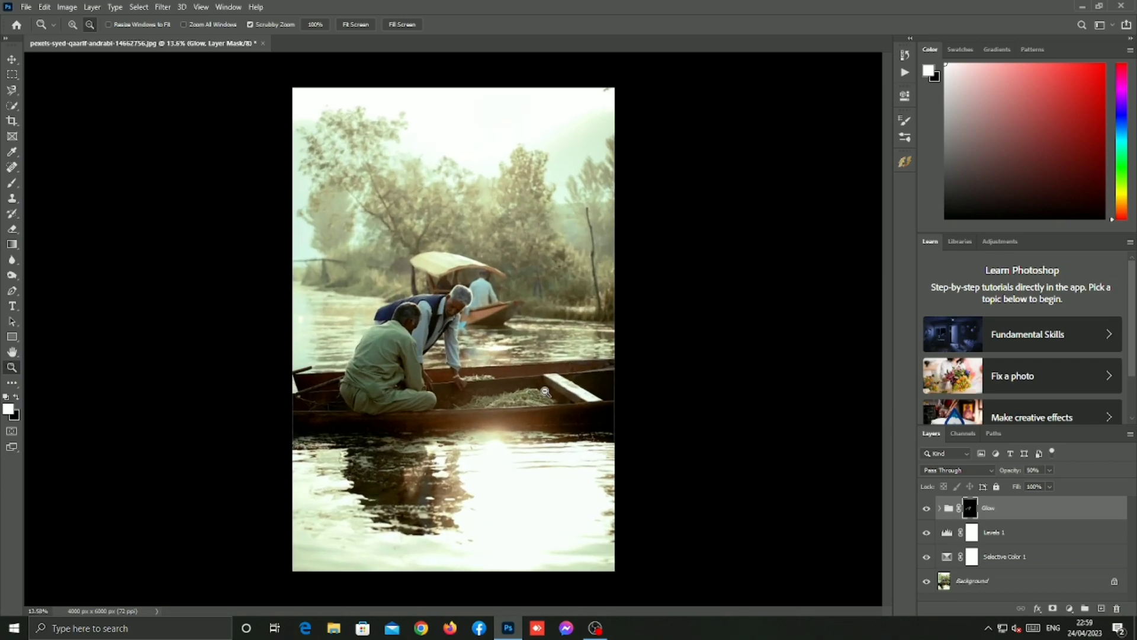
left_click_drag(469, 354, 494, 354)
Toggle the Glow, Levels and Selective Color layers one after another to judge each layer's effect on the photo.
left_click(927, 509)
left_click(927, 509)
left_click(927, 510)
left_click(926, 509)
left_click(928, 534)
left_click(928, 533)
left_click(927, 557)
left_click(927, 558)
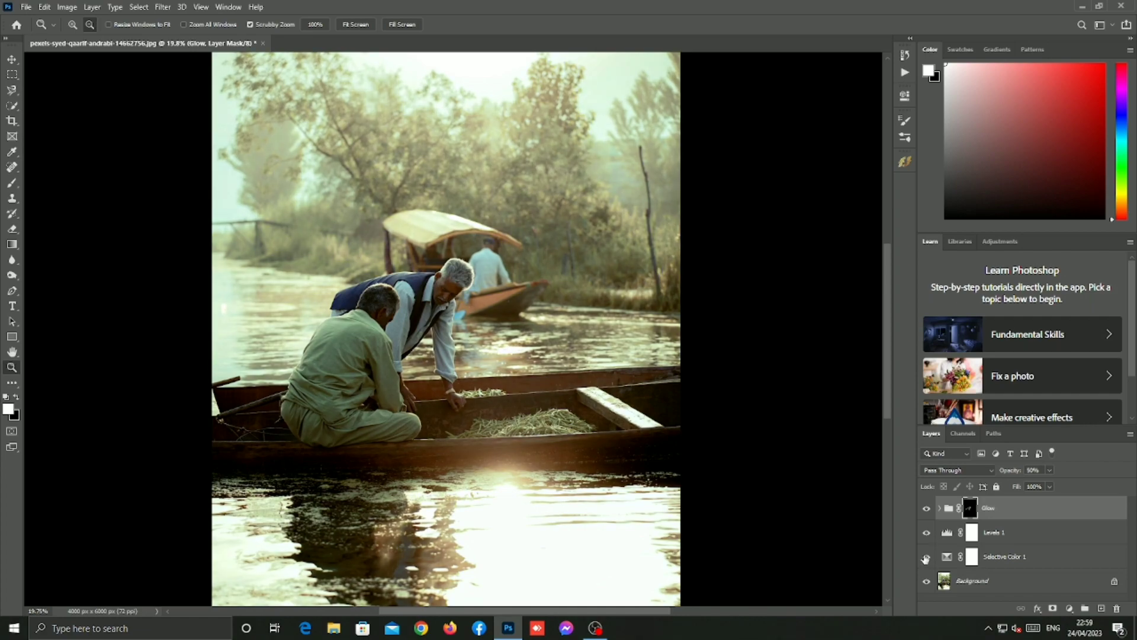
mouse_move(561, 304)
left_mouse_down()
mouse_move(583, 305)
mouse_move(547, 315)
left_mouse_up()
Open the Background layer in the Camera Raw Filter and add slight color noise reduction and some sharpening.
left_click(162, 6)
key("Escape")
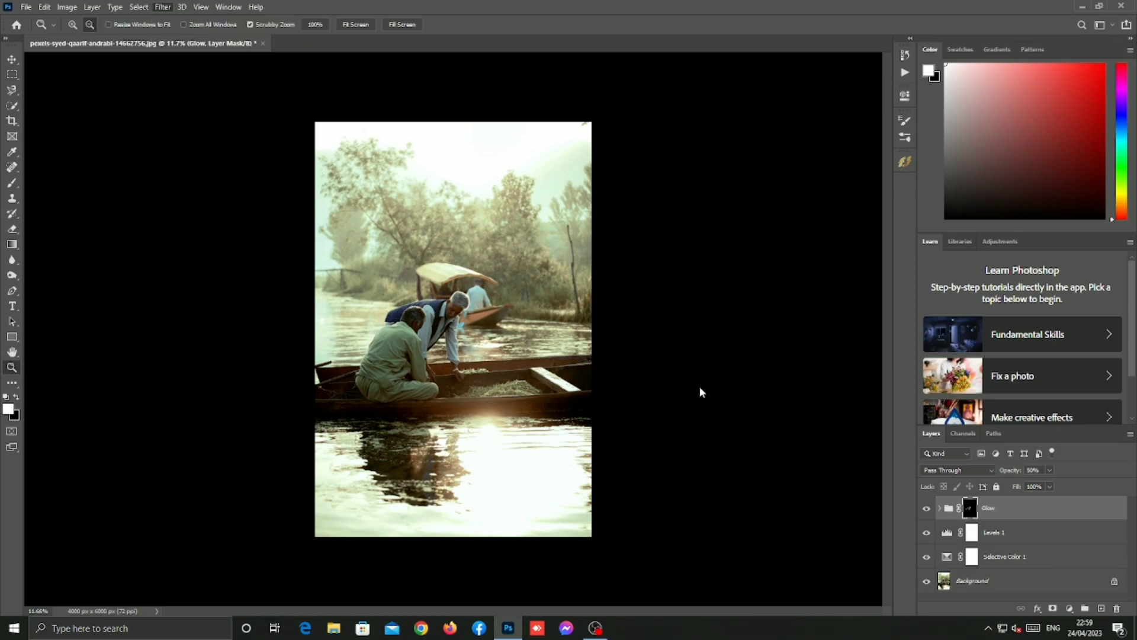
key("ctrl+shift+a")
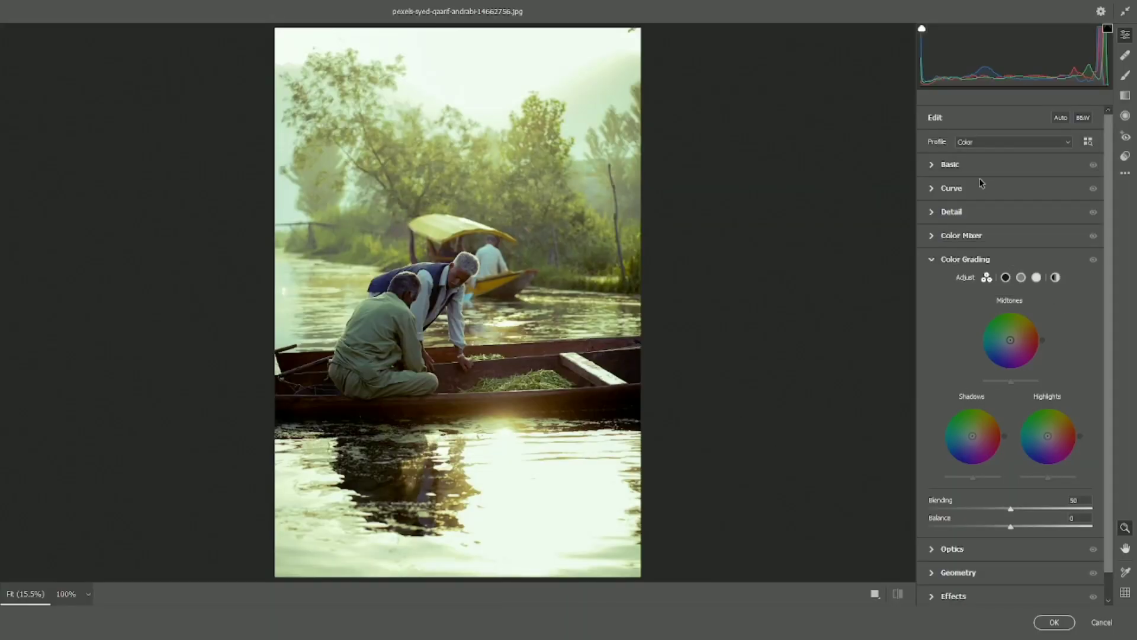
left_click(952, 212)
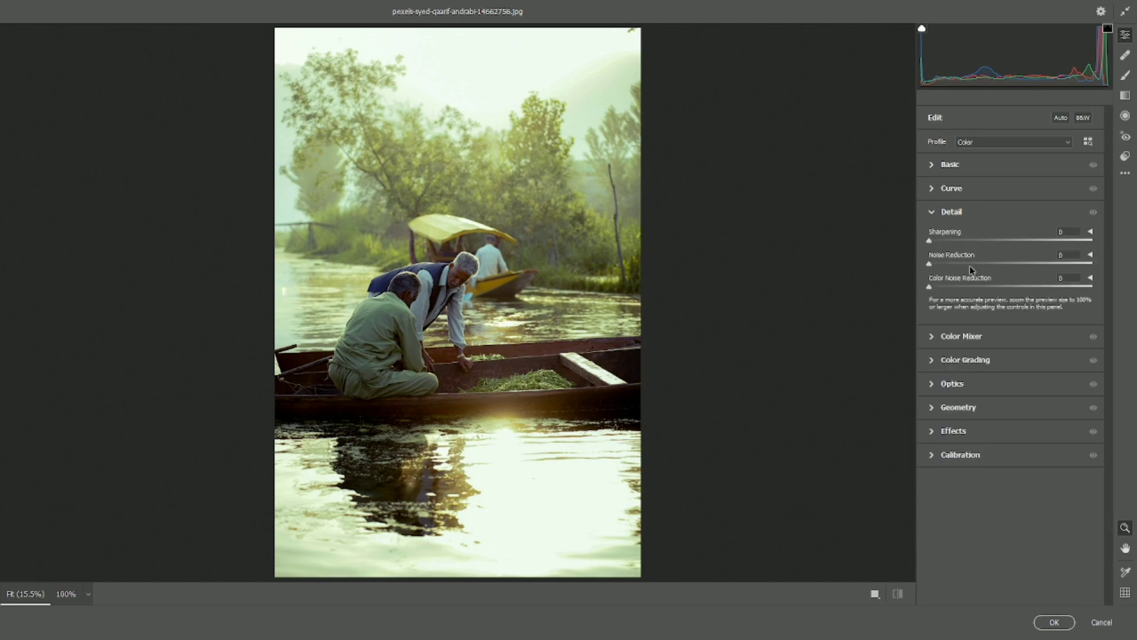
left_click_drag(931, 286, 940, 286)
left_click(959, 241)
Raise the luminance of the Oranges to +33 in the Camera Raw Color Mixer.
left_click(958, 337)
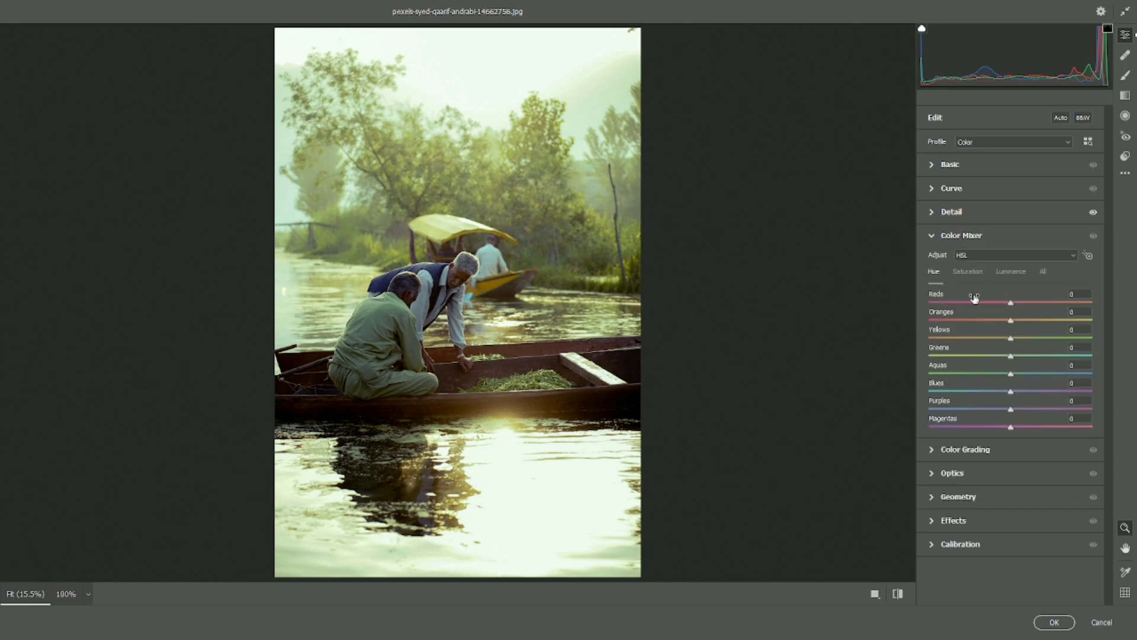
left_click(967, 273)
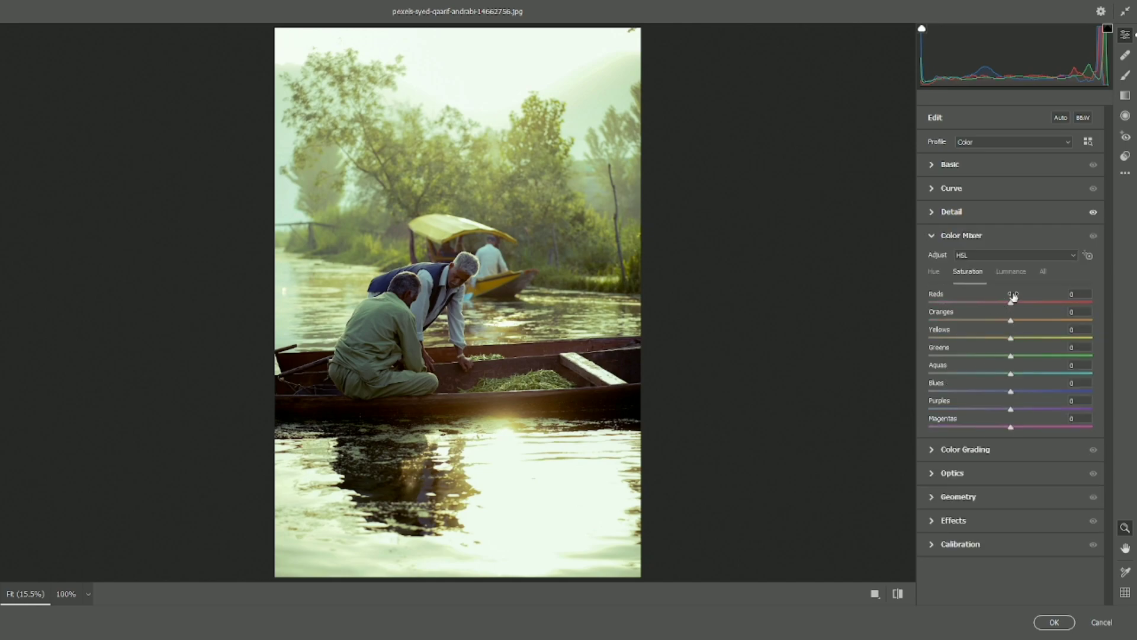
left_click(1011, 272)
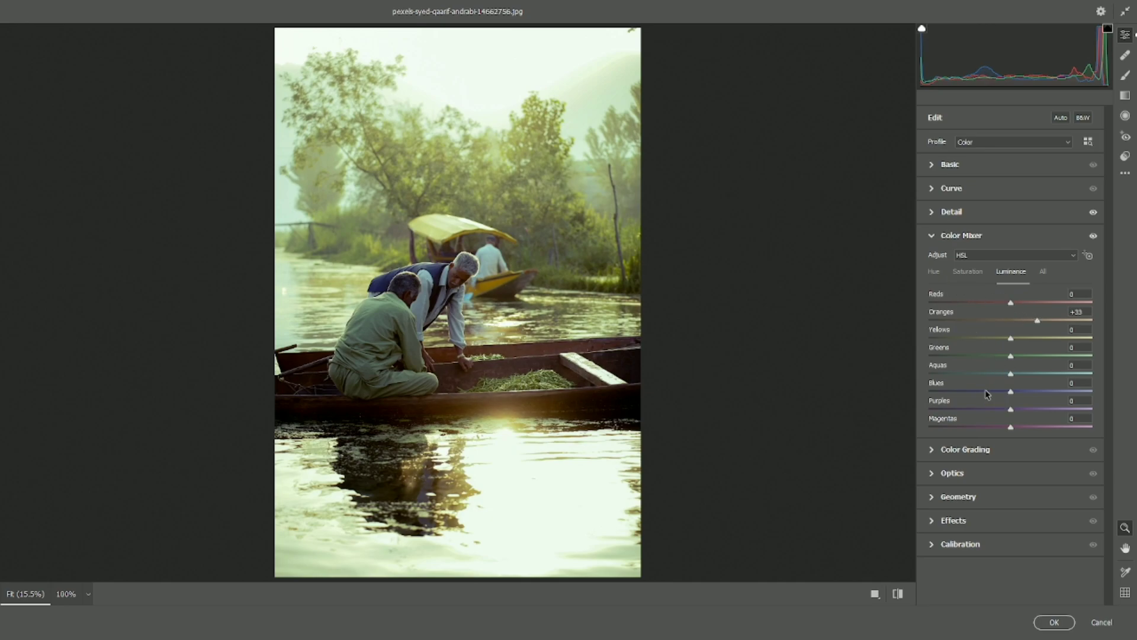
Set the Optics vignette to -63 and the Effects vignetting to -11, and apply the Camera Raw Filter.
left_click(971, 472)
left_click_drag(1004, 338, 958, 335)
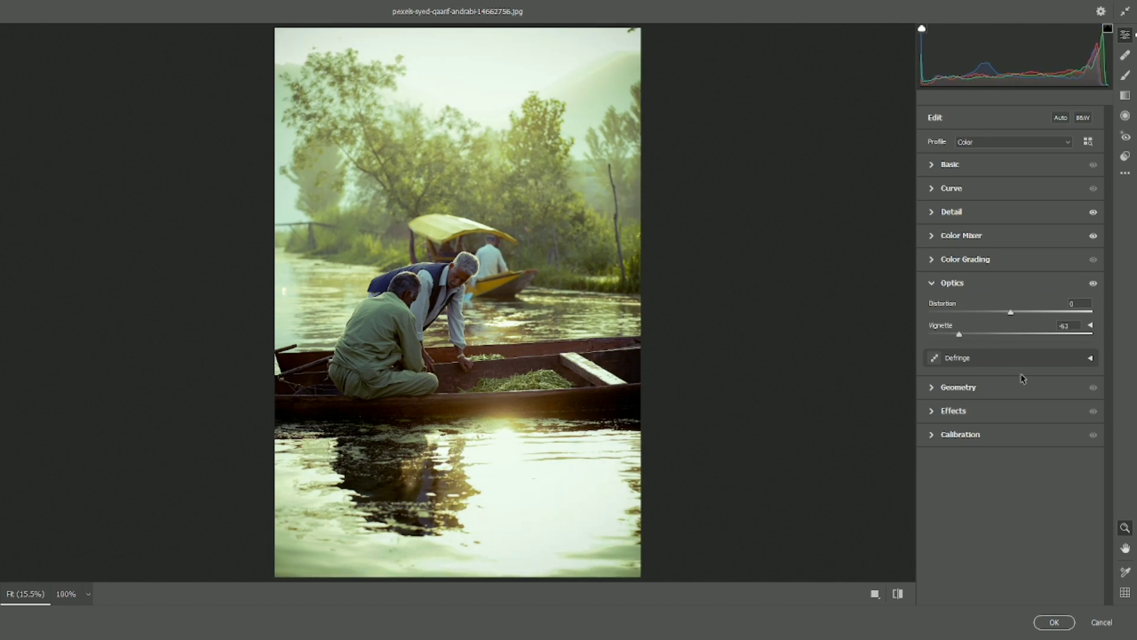
left_click(975, 410)
left_click_drag(1011, 382, 1005, 388)
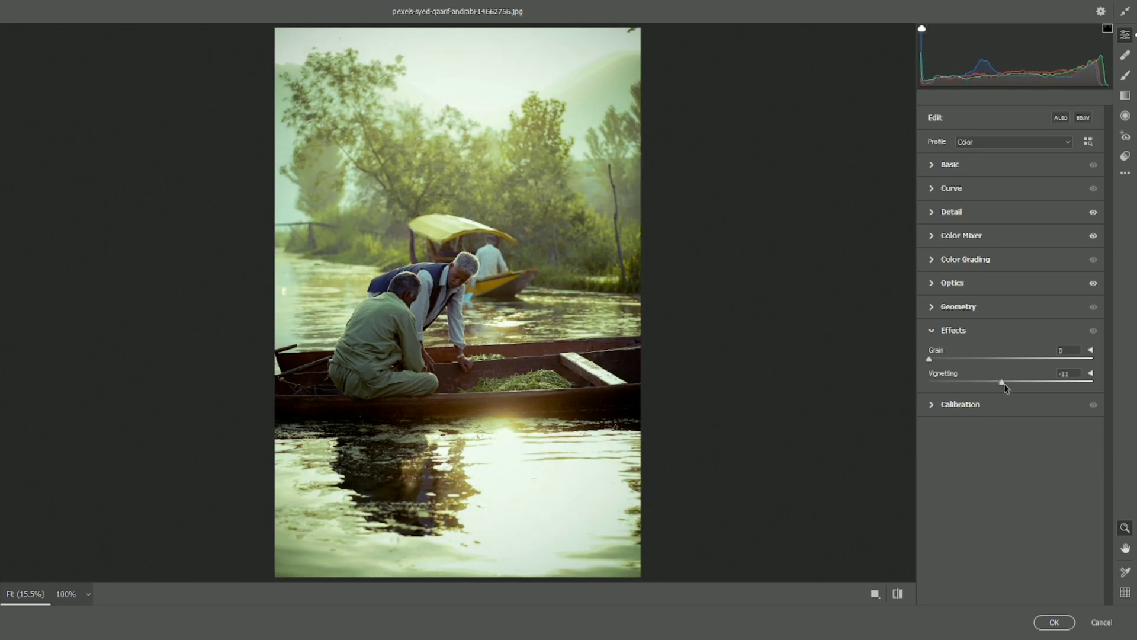
left_click(1055, 622)
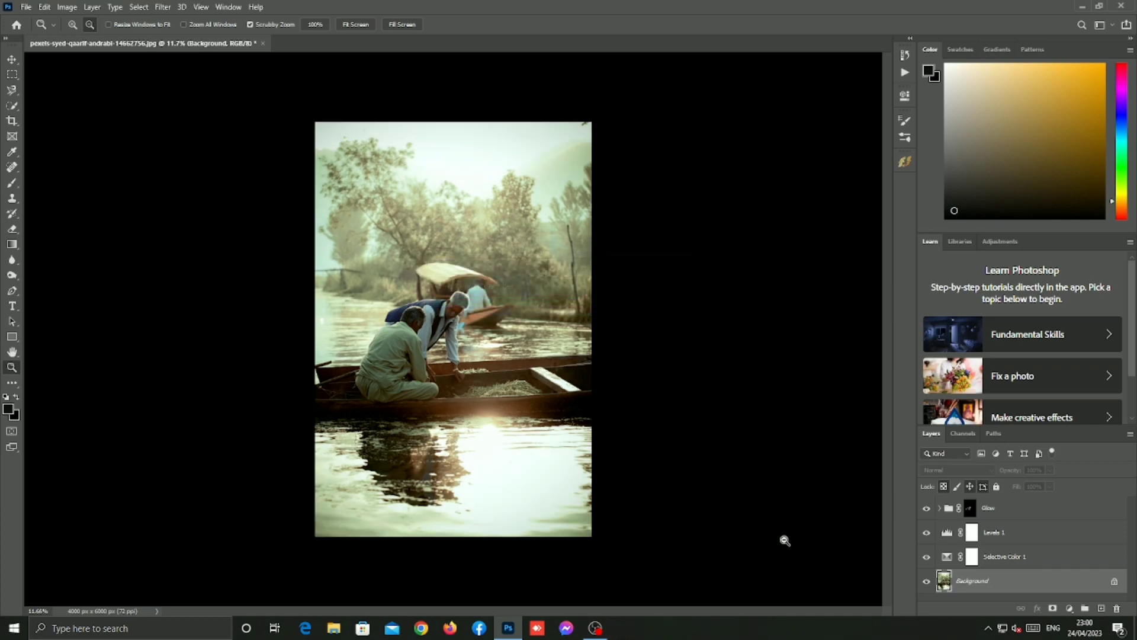
Export the finished photo as a JPG at 100% quality and 4000 x 6000 px.
left_click_drag(456, 315, 465, 355)
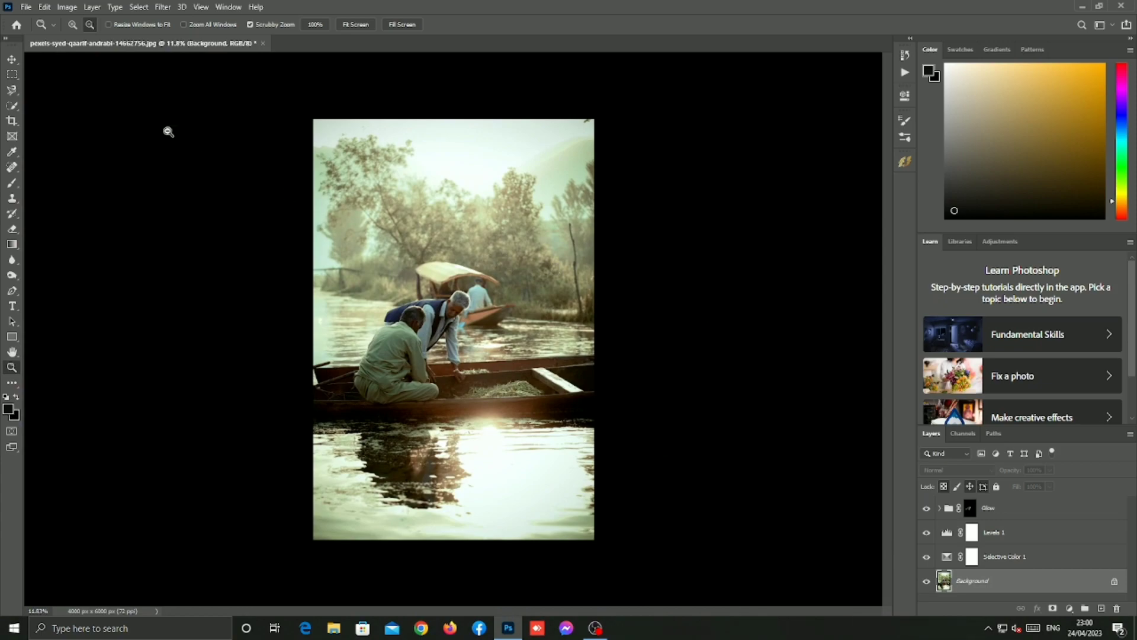
left_click(28, 8)
mouse_move(65, 179)
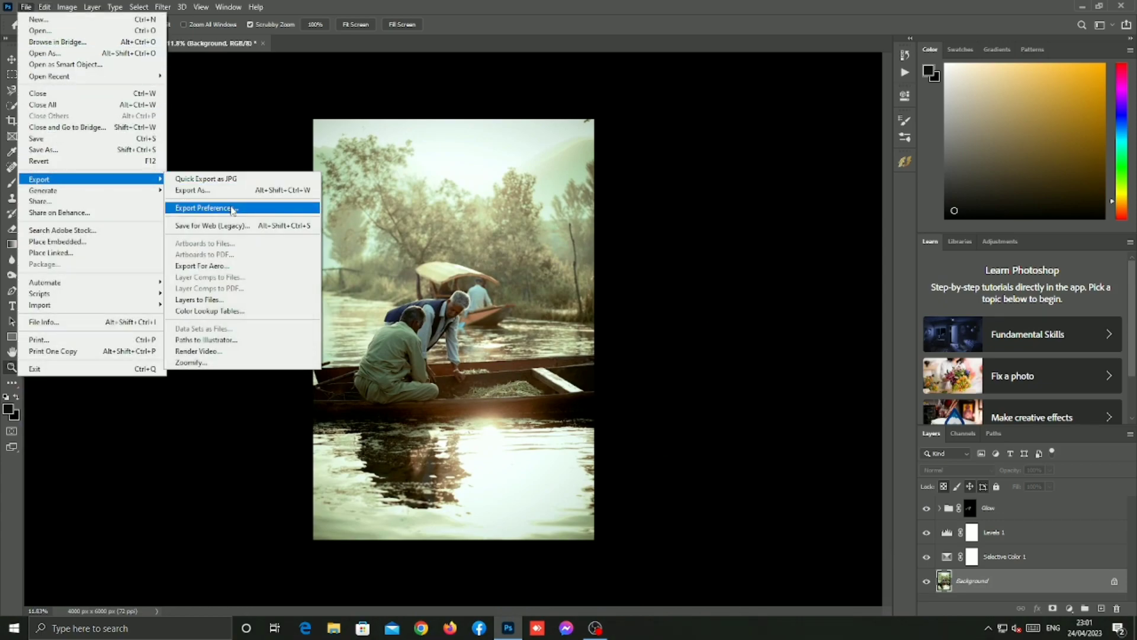
left_click(240, 190)
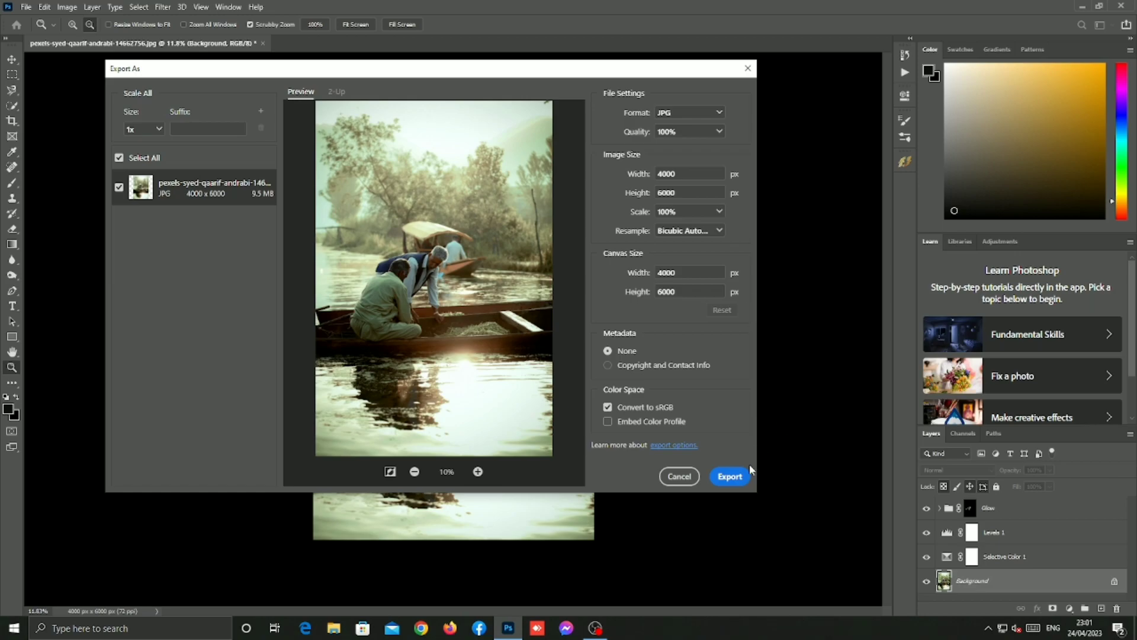
left_click(747, 474)
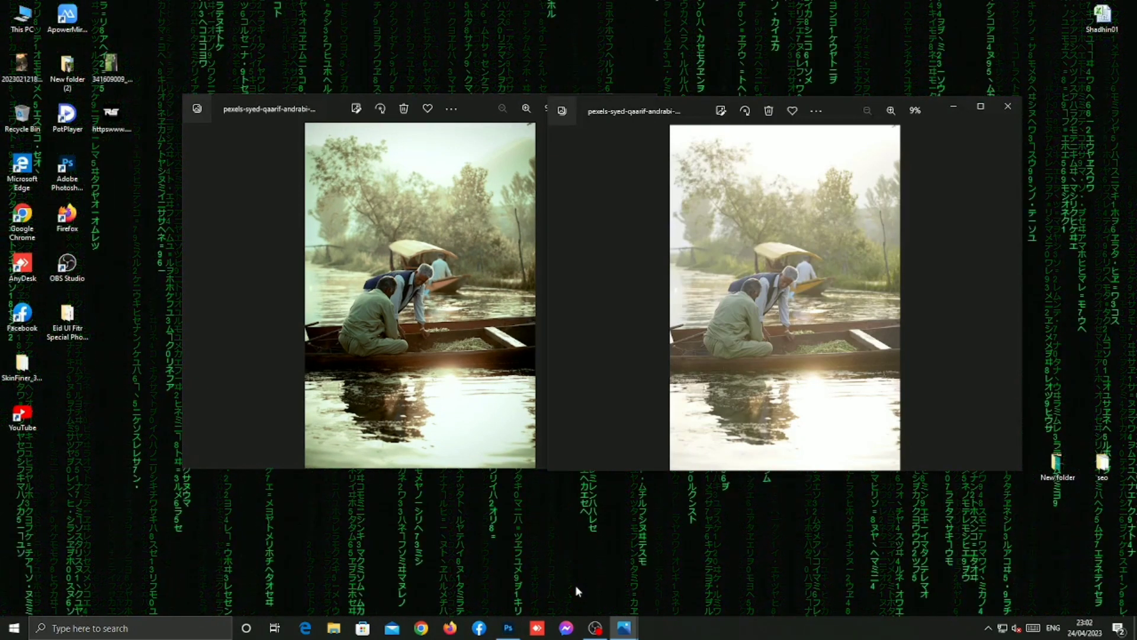